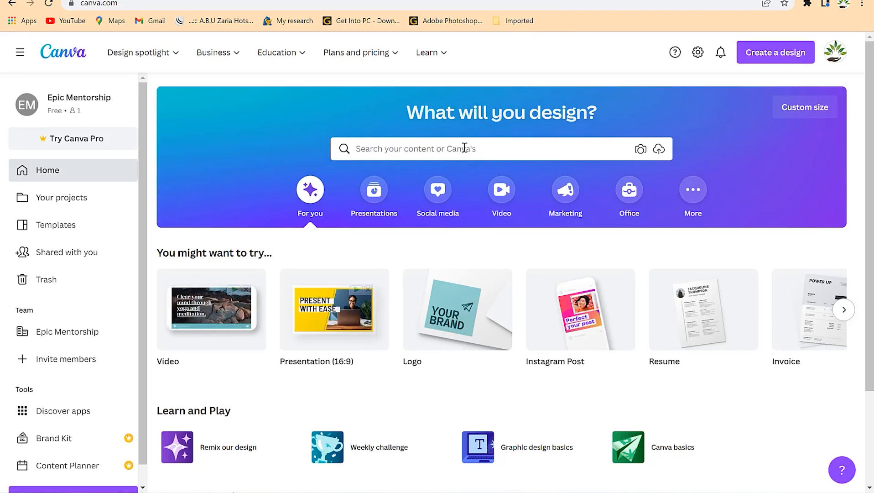
Search the templates for photobook and choose the Photo Book (25 × 20 cm) format.
{"action": "left_click", "coordinate": [462, 152]}
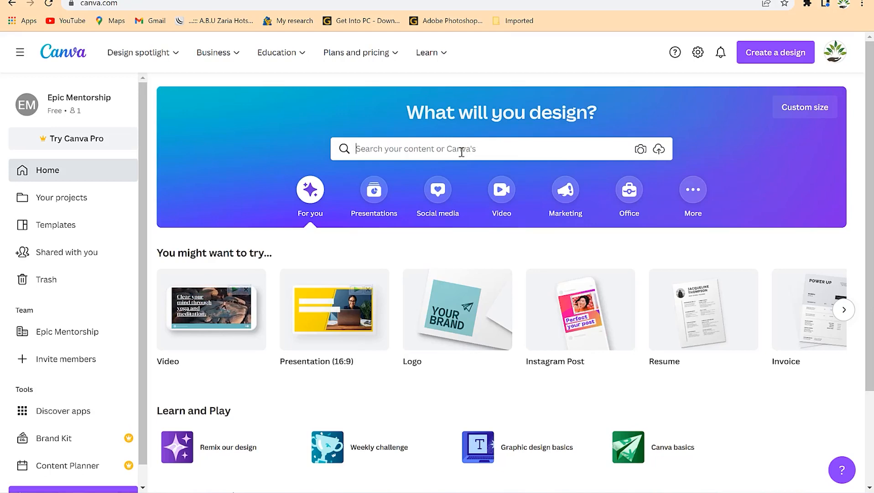
{"action": "type", "text": "photobook"}
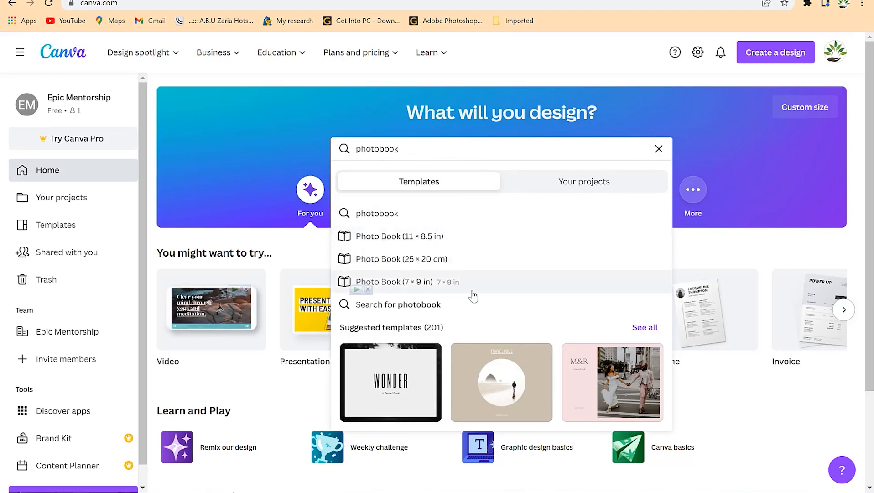
{"action": "left_click", "coordinate": [445, 259]}
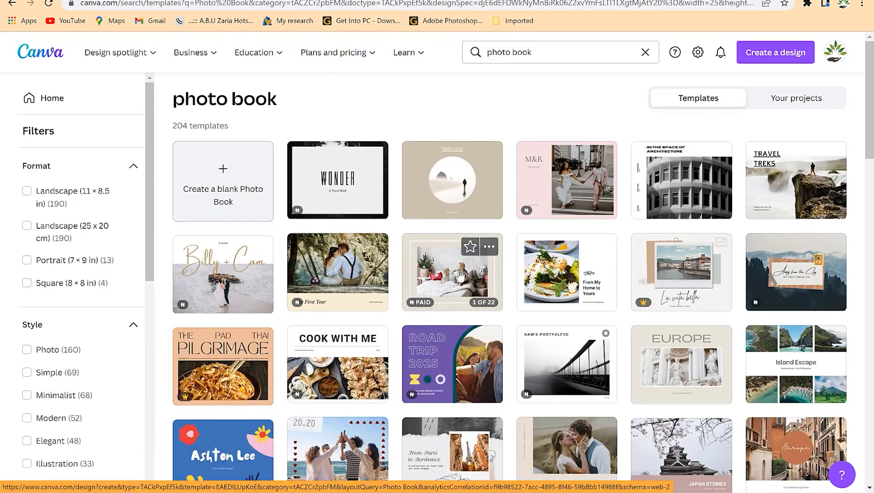
Browse the photo book templates and open the Green and Cream Delicate Family Photo Book.
{"action": "scroll", "coordinate": [525, 273], "scroll_direction": "down", "scroll_amount": 1}
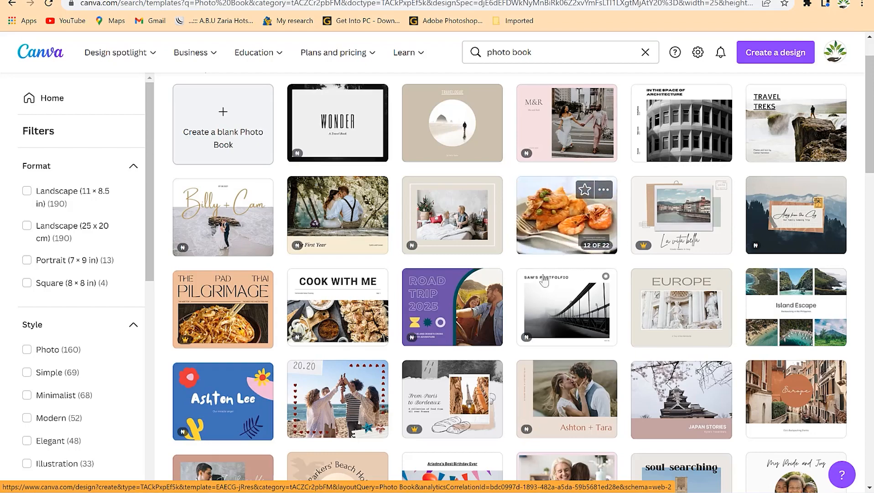
{"action": "scroll", "coordinate": [551, 228], "scroll_direction": "down", "scroll_amount": 5}
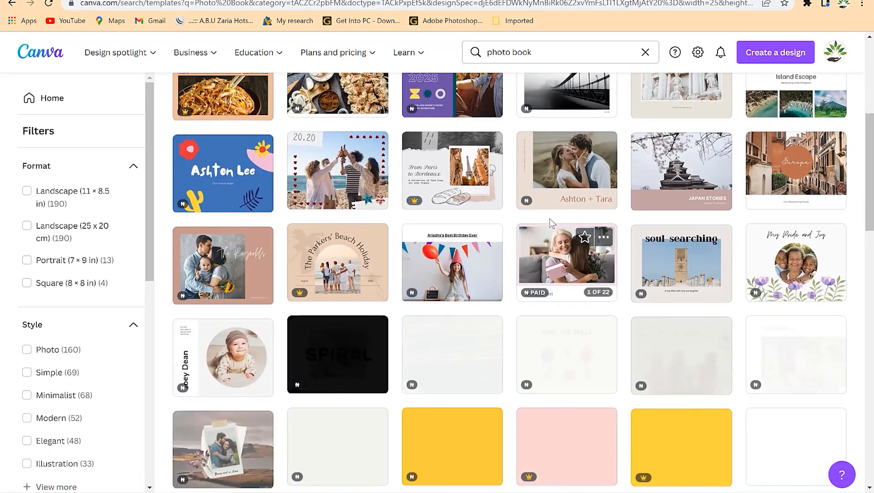
{"action": "scroll", "coordinate": [502, 274], "scroll_direction": "down", "scroll_amount": 6}
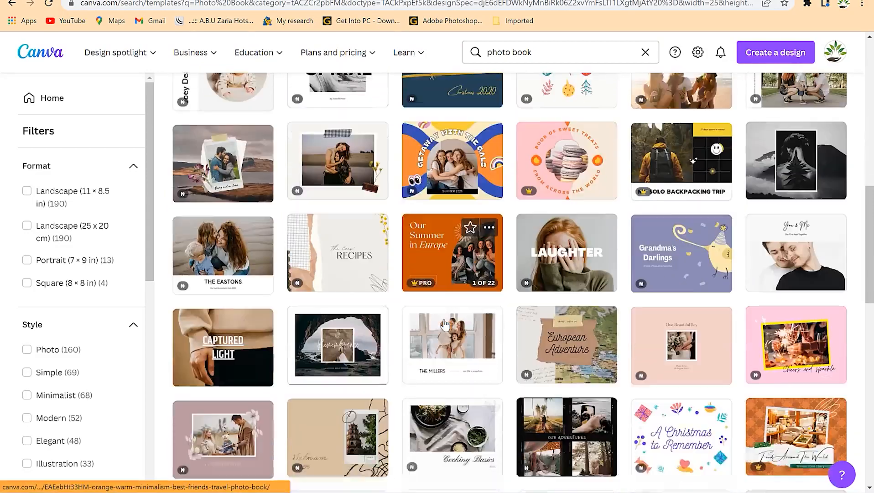
{"action": "scroll", "coordinate": [445, 324], "scroll_direction": "down", "scroll_amount": 1}
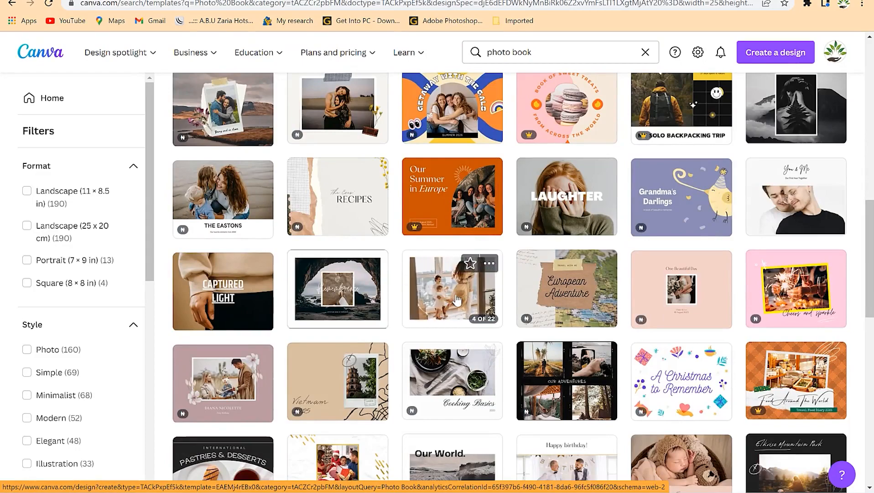
{"action": "scroll", "coordinate": [457, 300], "scroll_direction": "down", "scroll_amount": 7}
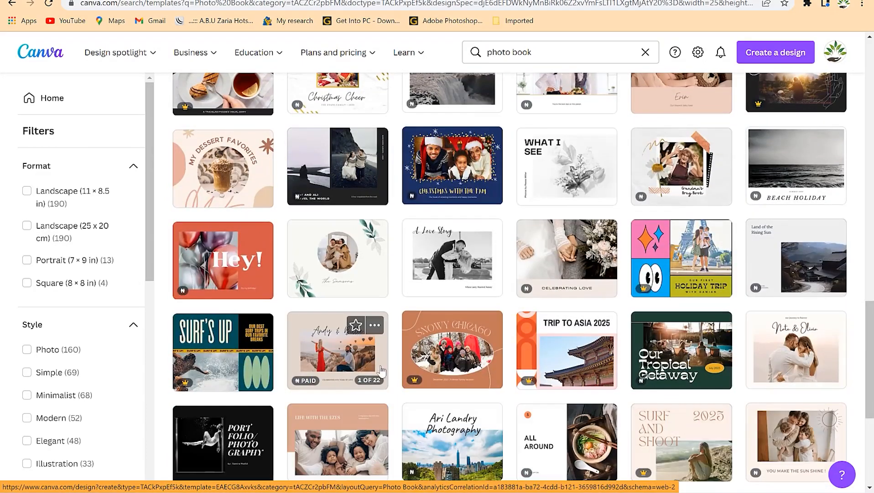
{"action": "left_click", "coordinate": [328, 270]}
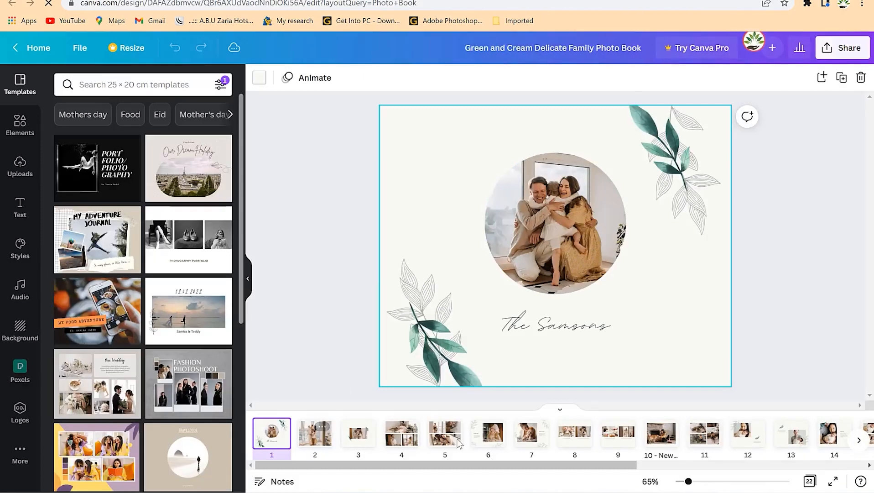
Select the circular cover photo and search the elements for "family photo".
{"action": "left_click_drag", "start_coordinate": [624, 466], "coordinate": [550, 474]}
{"action": "left_click", "coordinate": [522, 227]}
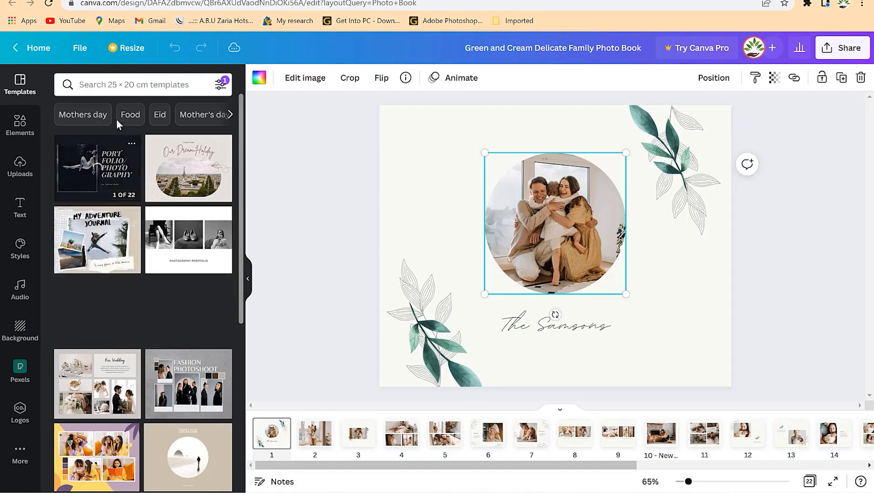
{"action": "left_click", "coordinate": [20, 125]}
{"action": "left_click", "coordinate": [136, 86]}
{"action": "type", "text": "family photo"}
{"action": "key", "text": "Return"}
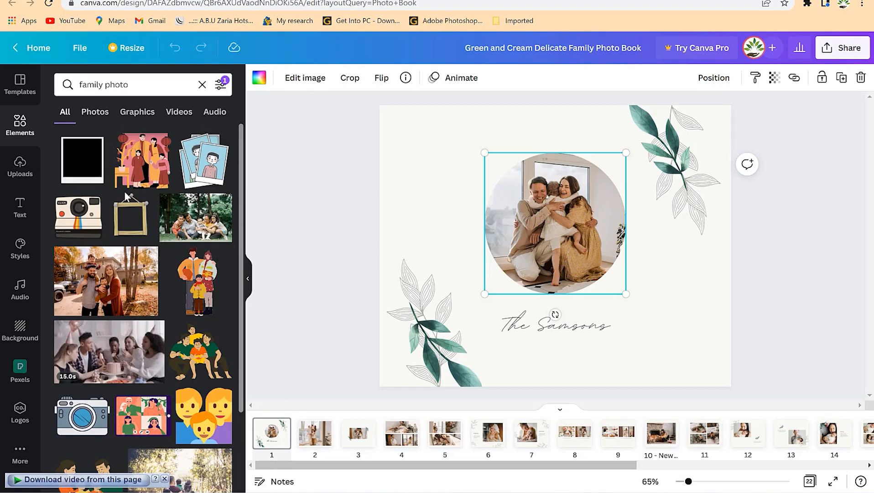
Replace the cover photo with the family walking on a wooded road, enlarging and repositioning it inside the circular frame.
{"action": "scroll", "coordinate": [151, 301], "scroll_direction": "down", "scroll_amount": 5}
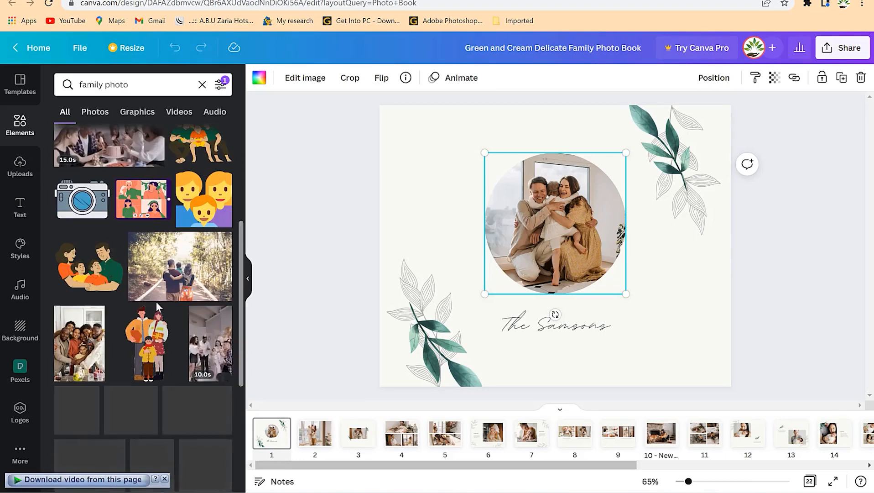
{"action": "mouse_move", "coordinate": [87, 356]}
{"action": "left_mouse_down"}
{"action": "mouse_move", "coordinate": [144, 412]}
{"action": "mouse_move", "coordinate": [76, 345]}
{"action": "left_mouse_up"}
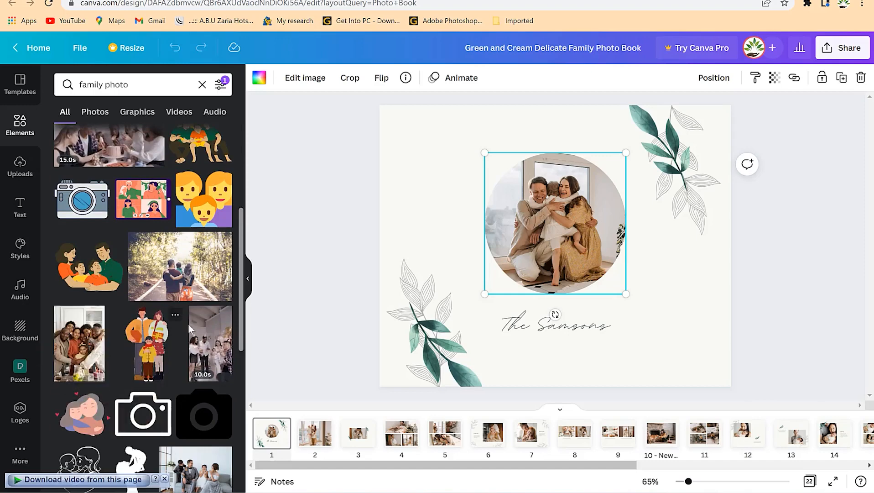
{"action": "left_click_drag", "start_coordinate": [185, 285], "coordinate": [517, 261]}
{"action": "double_click", "coordinate": [546, 226]}
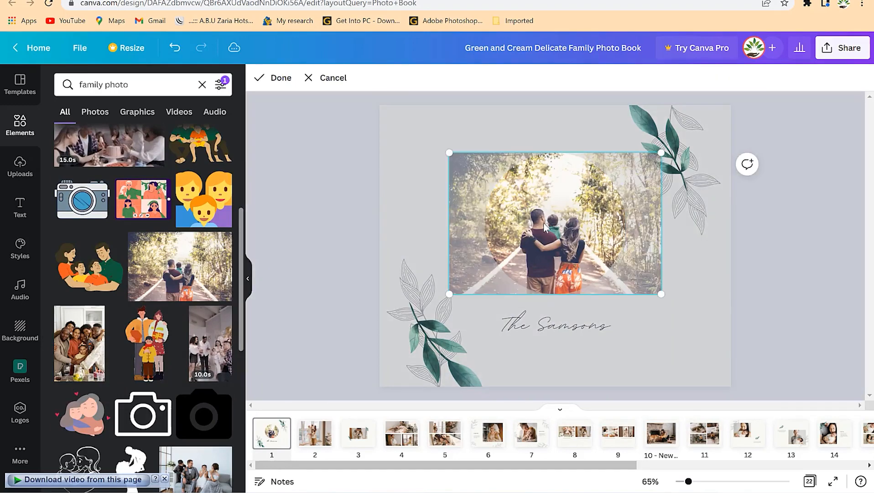
{"action": "left_click_drag", "start_coordinate": [664, 154], "coordinate": [709, 119]}
{"action": "left_click_drag", "start_coordinate": [537, 209], "coordinate": [513, 213]}
{"action": "left_click", "coordinate": [667, 335]}
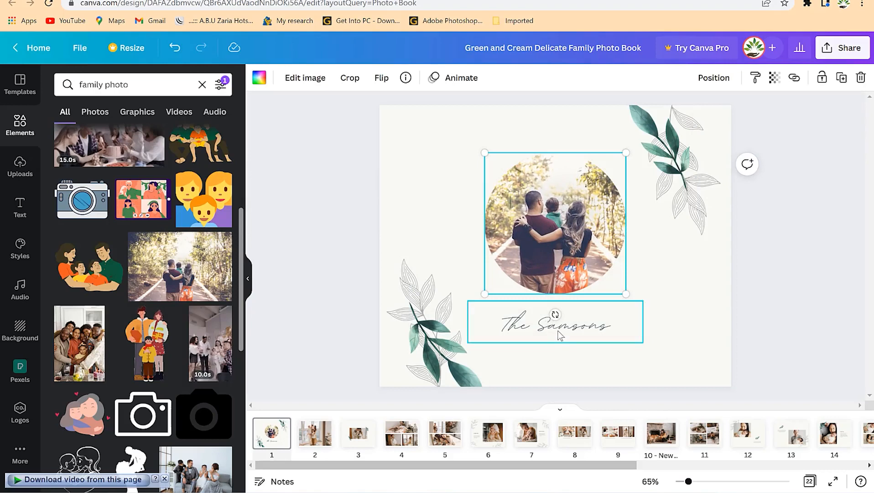
Change the cover title to "The trip to Zanzibar" and widen its text box to fit on one line.
{"action": "double_click", "coordinate": [561, 336]}
{"action": "type", "text": "The trip to Zanzibar"}
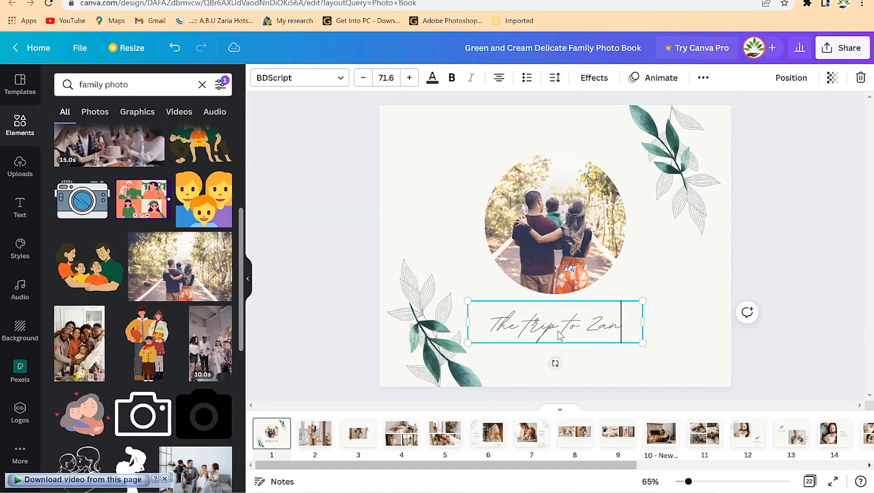
{"action": "left_click_drag", "start_coordinate": [643, 348], "coordinate": [679, 347]}
{"action": "left_click", "coordinate": [607, 354]}
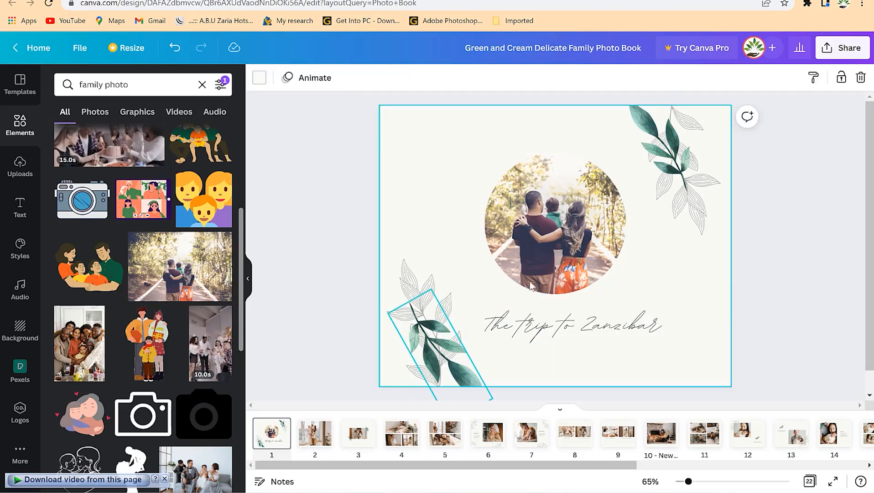
{"action": "left_click", "coordinate": [667, 171]}
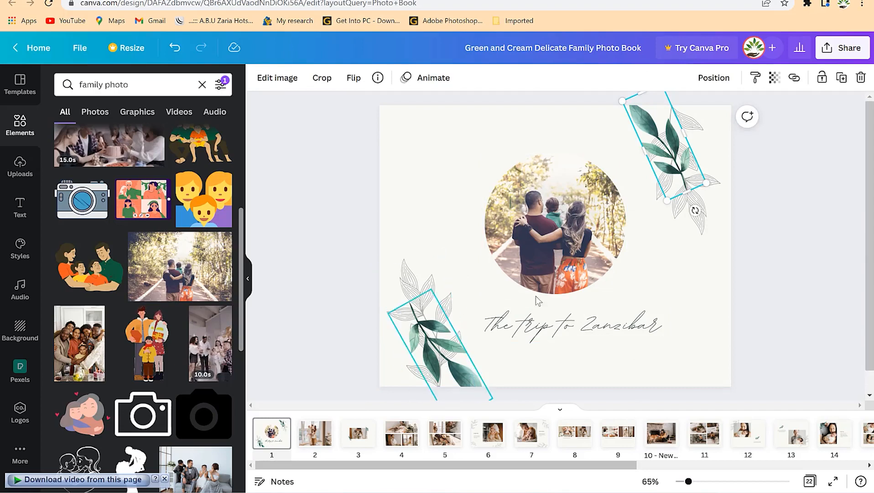
{"action": "left_click", "coordinate": [438, 347]}
{"action": "left_click", "coordinate": [721, 187]}
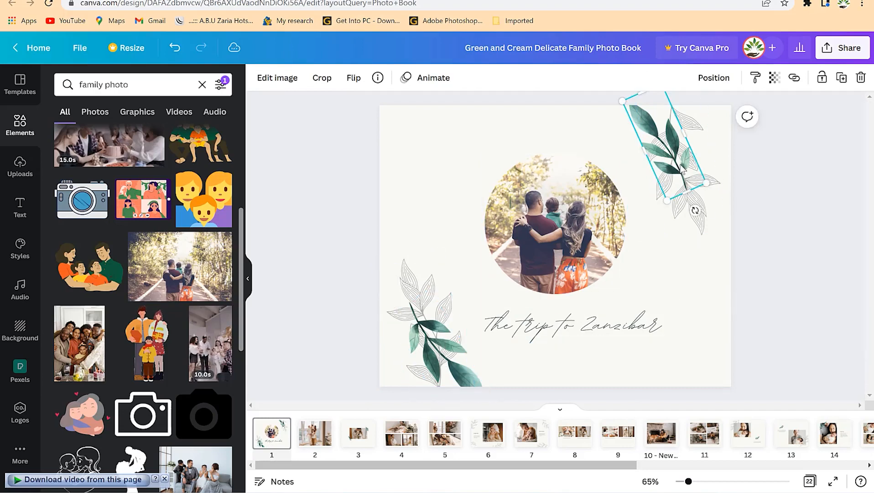
{"action": "left_click", "coordinate": [425, 280]}
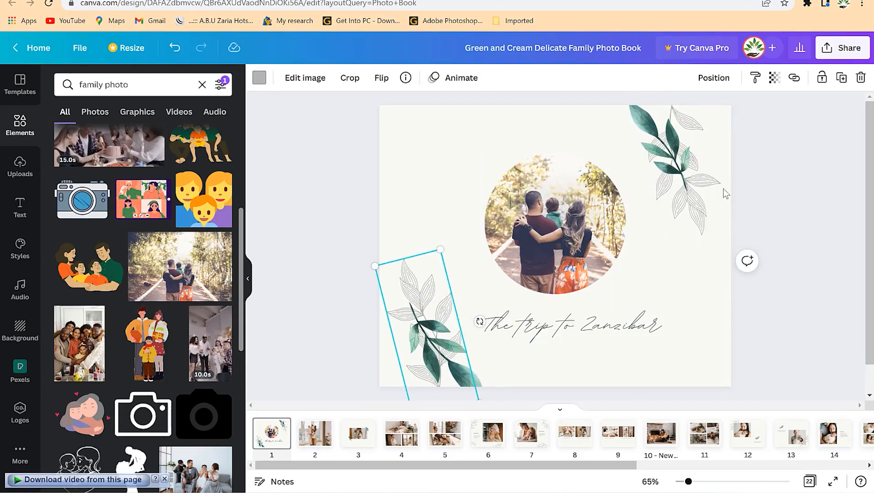
{"action": "left_click", "coordinate": [684, 200]}
{"action": "left_click", "coordinate": [404, 181]}
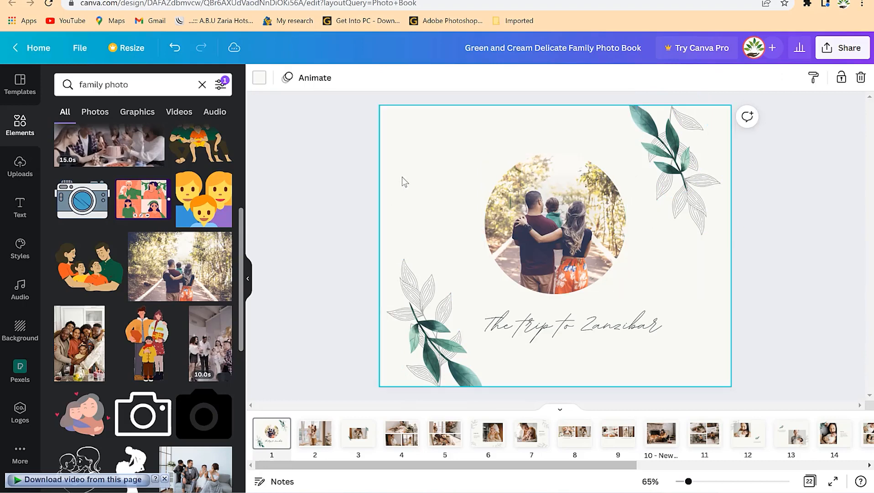
Enlarge the circular cover photo until it reaches just above the title.
{"action": "left_click", "coordinate": [531, 252]}
{"action": "mouse_move", "coordinate": [626, 294]}
{"action": "left_mouse_down"}
{"action": "mouse_move", "coordinate": [643, 310]}
{"action": "mouse_move", "coordinate": [637, 302]}
{"action": "left_mouse_up"}
{"action": "left_click_drag", "start_coordinate": [484, 154], "coordinate": [474, 142]}
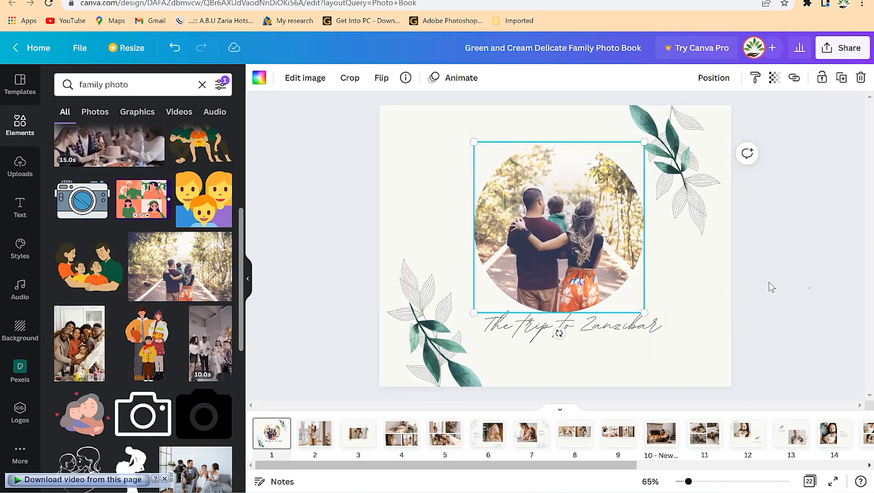
{"action": "left_click", "coordinate": [795, 290]}
Replace the page 2 photo with the autumn picture of a family standing in front of a house.
{"action": "left_click", "coordinate": [317, 443]}
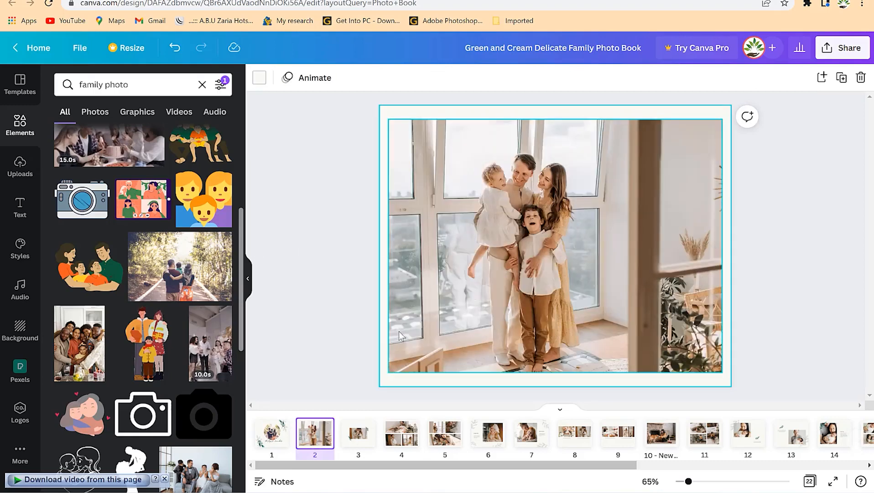
{"action": "scroll", "coordinate": [237, 292], "scroll_direction": "up", "scroll_amount": 3}
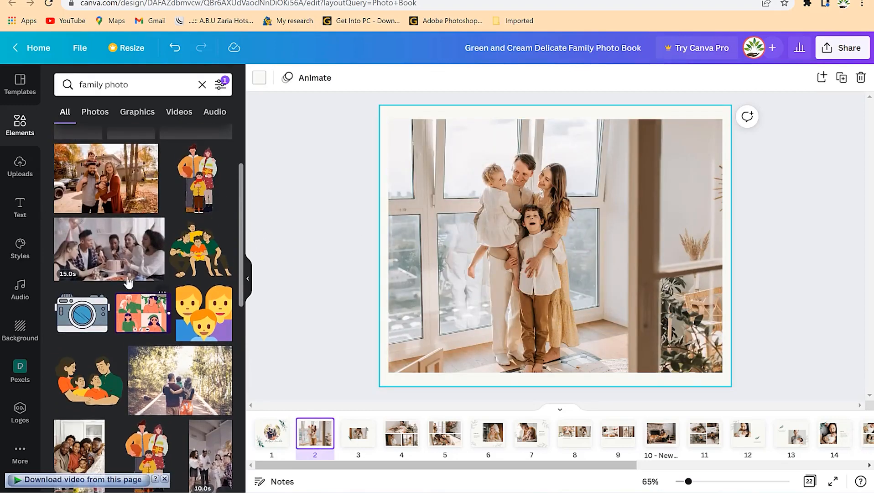
{"action": "left_click_drag", "start_coordinate": [309, 299], "coordinate": [447, 295]}
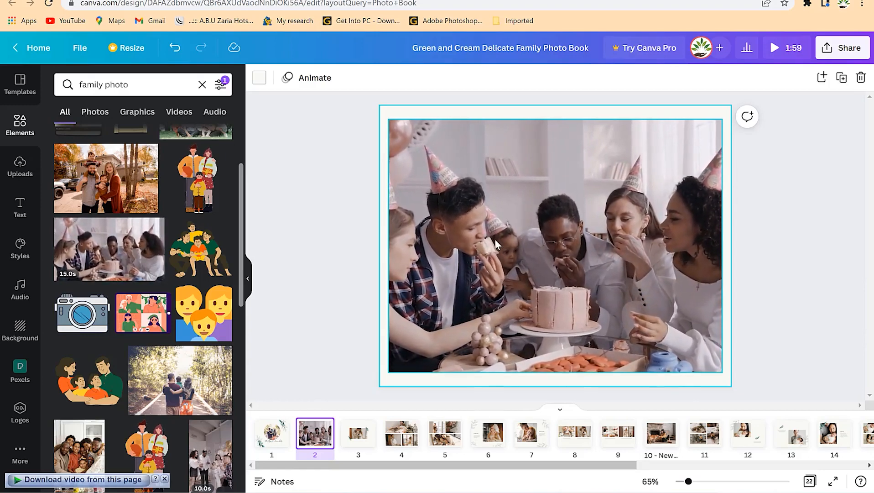
{"action": "key", "text": "ctrl+z"}
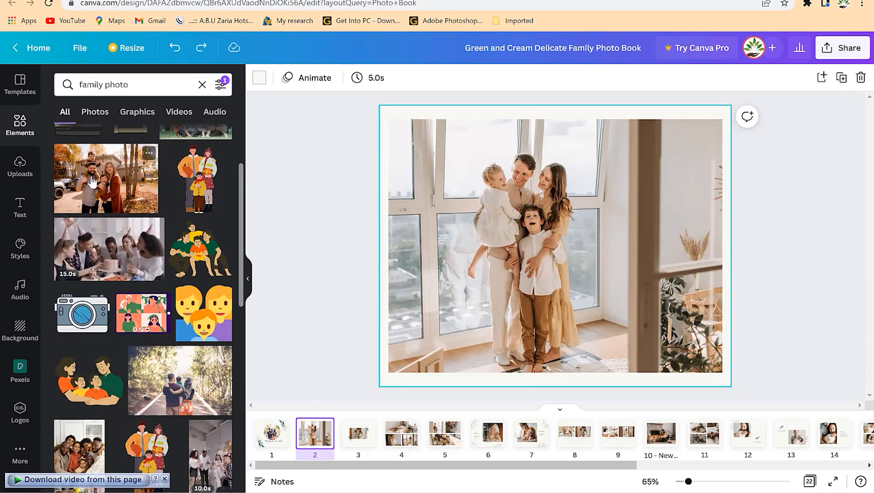
{"action": "left_click_drag", "start_coordinate": [92, 181], "coordinate": [407, 262]}
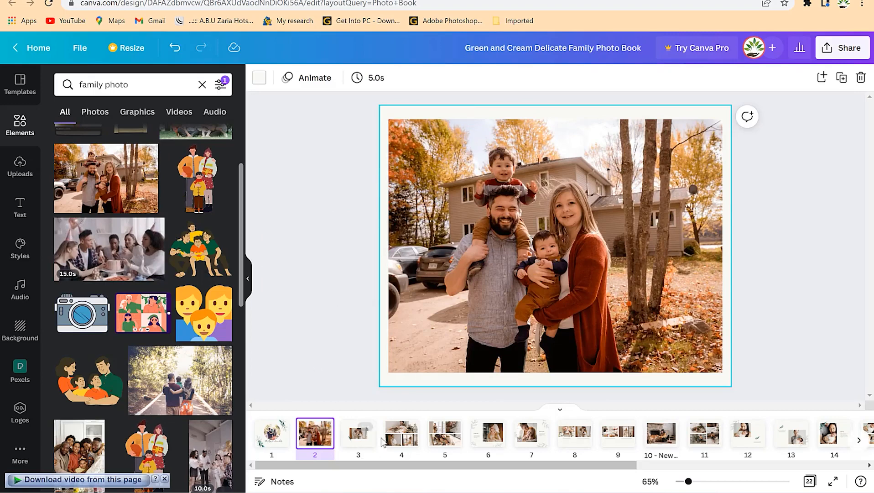
Replace the page 3 photo with the family seated on a sofa and enlarge it to nearly the full page width.
{"action": "left_click", "coordinate": [359, 433]}
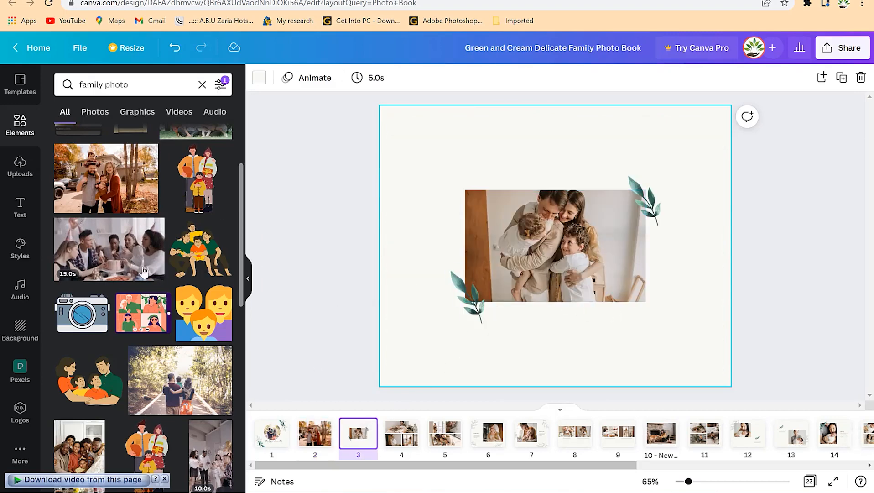
{"action": "scroll", "coordinate": [139, 333], "scroll_direction": "down", "scroll_amount": 6}
{"action": "left_click_drag", "start_coordinate": [192, 313], "coordinate": [526, 250]}
{"action": "left_click", "coordinate": [524, 258]}
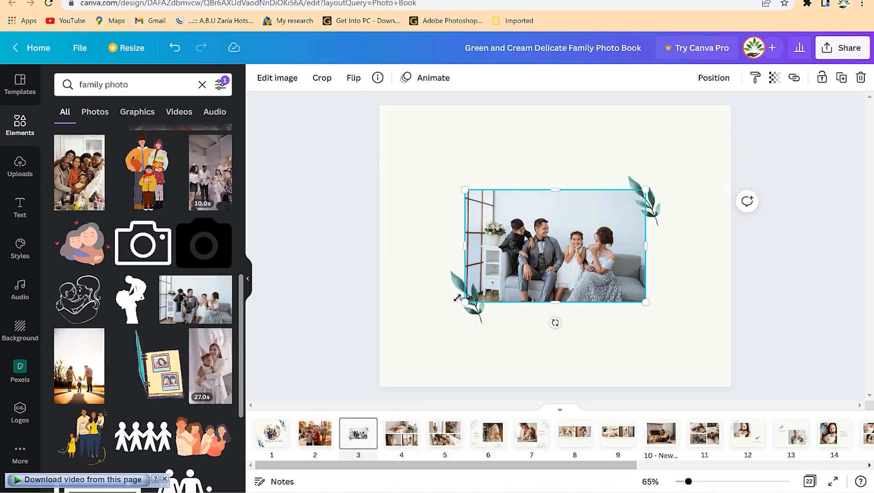
{"action": "left_click_drag", "start_coordinate": [457, 297], "coordinate": [382, 358]}
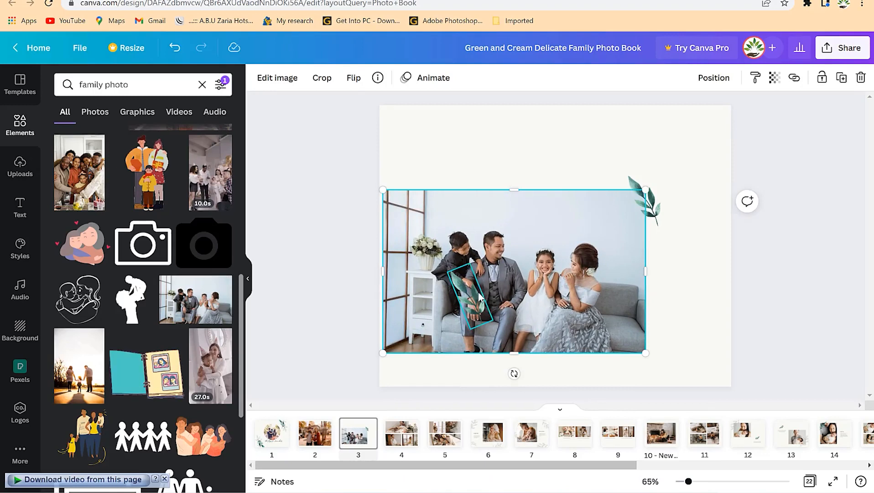
{"action": "left_click_drag", "start_coordinate": [647, 189], "coordinate": [718, 145]}
{"action": "mouse_move", "coordinate": [507, 237]}
{"action": "left_mouse_down"}
{"action": "mouse_move", "coordinate": [520, 243]}
{"action": "mouse_move", "coordinate": [512, 243]}
{"action": "left_mouse_up"}
Move the lower-left leaf decoration on page 3 to the middle of the photo's top edge.
{"action": "left_click_drag", "start_coordinate": [456, 302], "coordinate": [575, 133]}
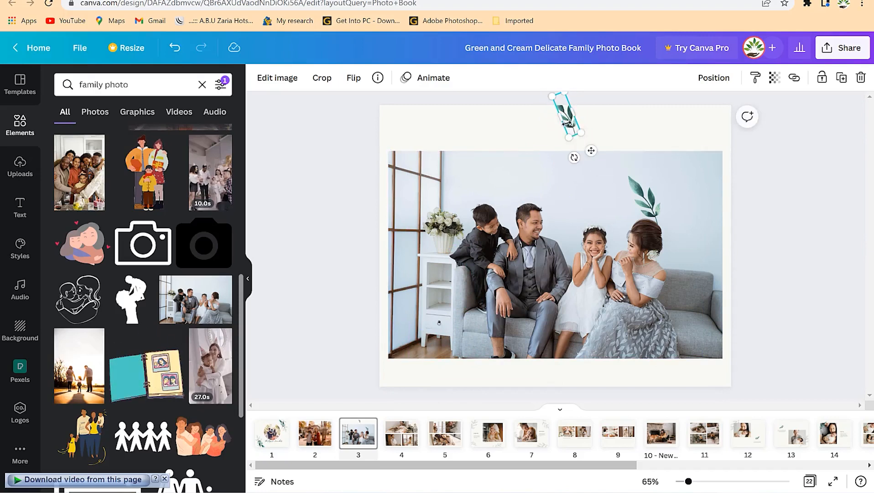
{"action": "key", "text": "ctrl+z"}
{"action": "left_click_drag", "start_coordinate": [570, 129], "coordinate": [556, 143]}
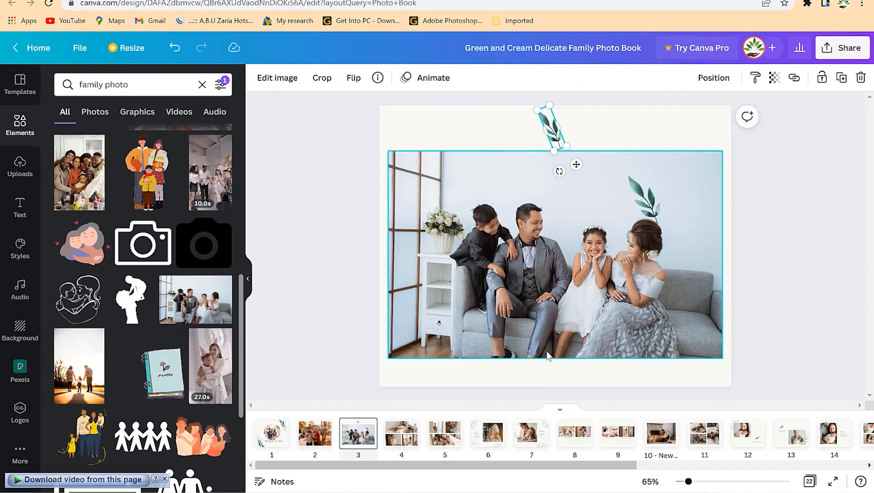
Move the other leaf on page 3 below the photo, shift the photo up, and size the leaf to fit the bottom margin.
{"action": "left_click", "coordinate": [645, 192]}
{"action": "left_click_drag", "start_coordinate": [645, 192], "coordinate": [530, 362]}
{"action": "left_click_drag", "start_coordinate": [573, 199], "coordinate": [573, 191]}
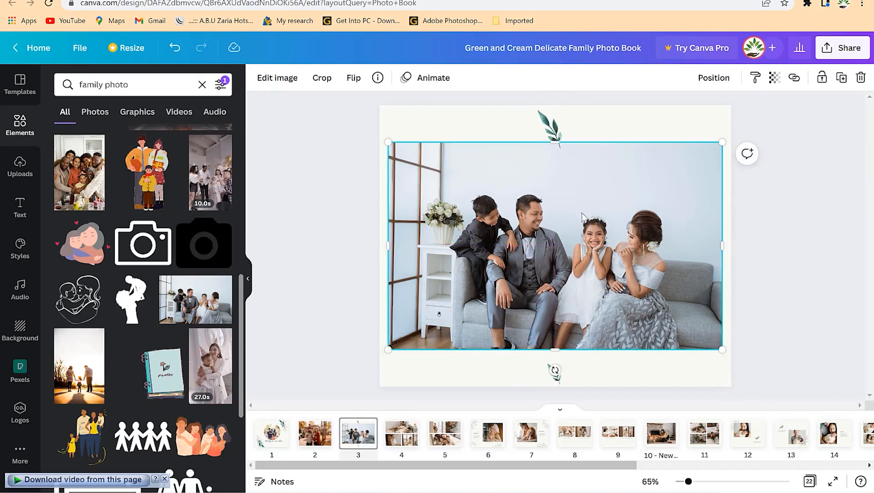
{"action": "left_click", "coordinate": [555, 373]}
{"action": "left_click_drag", "start_coordinate": [564, 383], "coordinate": [554, 368]}
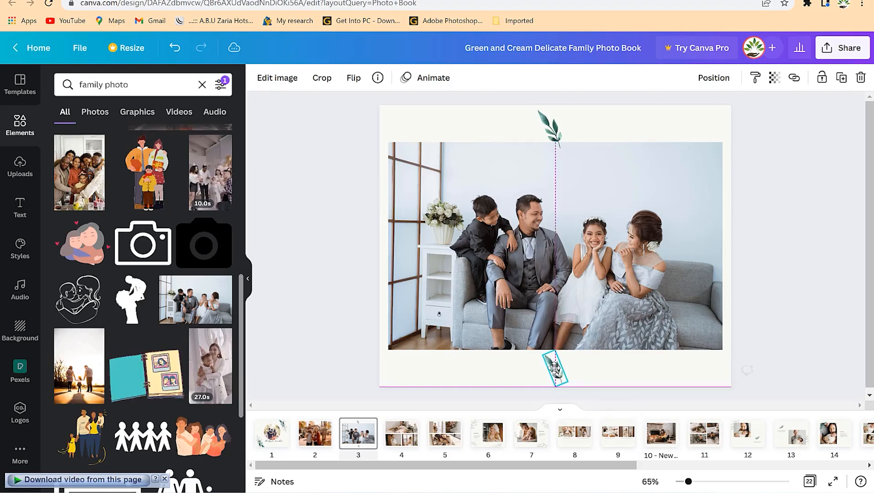
{"action": "left_click", "coordinate": [586, 374]}
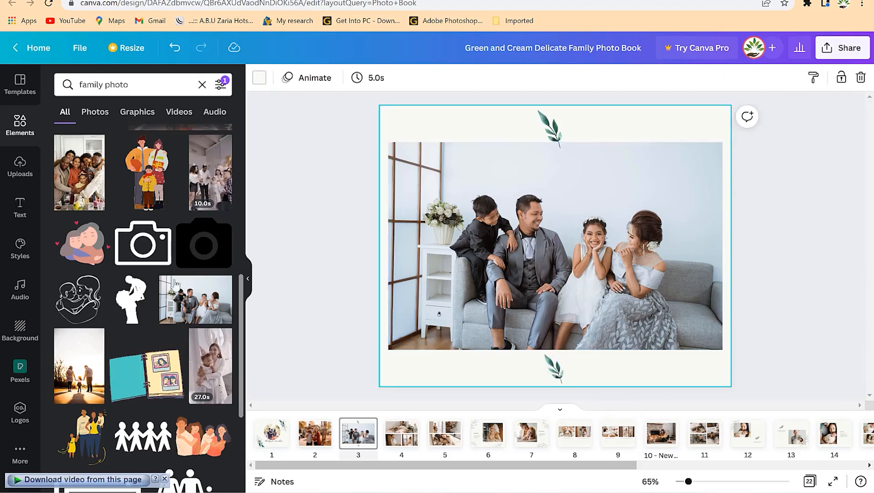
Replace the lower-left photo on page 4 with the picture of a family seated in autumn woods.
{"action": "left_click", "coordinate": [402, 433]}
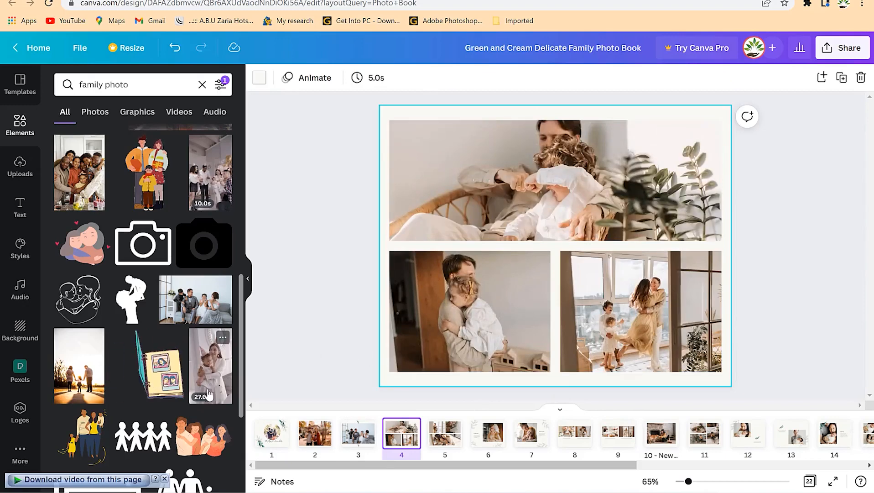
{"action": "scroll", "coordinate": [170, 413], "scroll_direction": "down", "scroll_amount": 1}
{"action": "scroll", "coordinate": [161, 403], "scroll_direction": "down", "scroll_amount": 8}
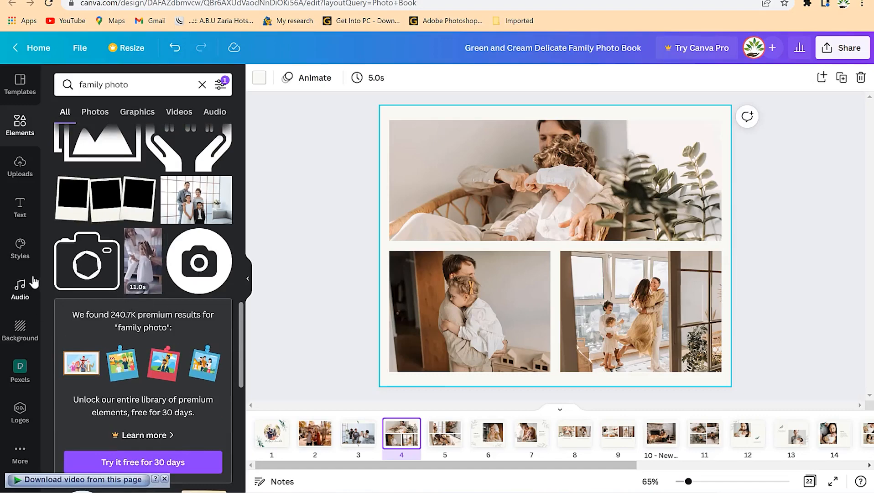
{"action": "scroll", "coordinate": [145, 223], "scroll_direction": "up", "scroll_amount": 10}
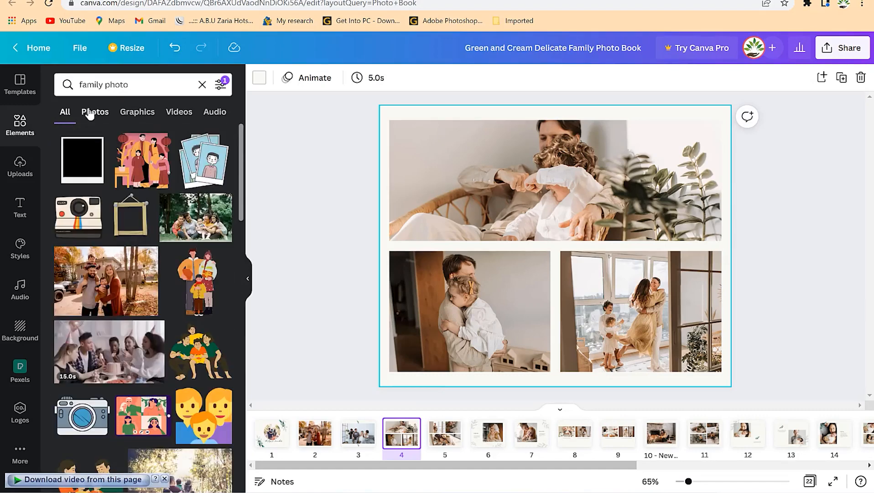
{"action": "left_click", "coordinate": [94, 113]}
{"action": "scroll", "coordinate": [127, 311], "scroll_direction": "down", "scroll_amount": 1}
{"action": "scroll", "coordinate": [126, 311], "scroll_direction": "down", "scroll_amount": 7}
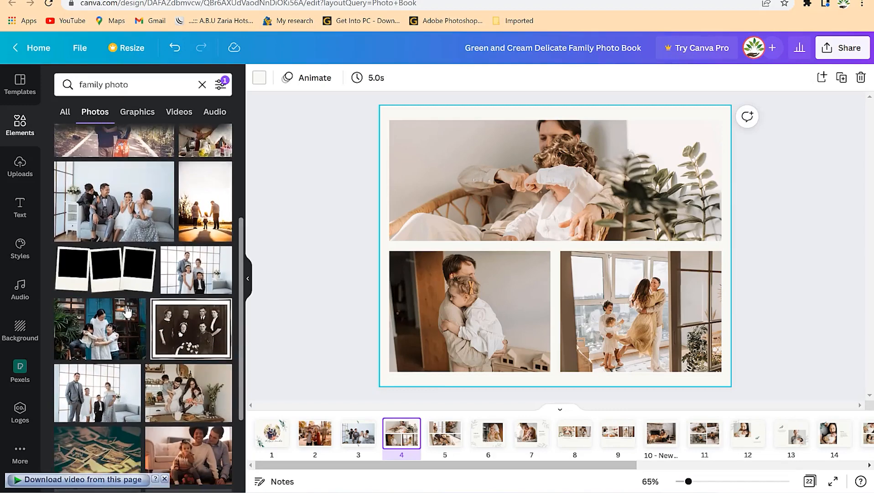
{"action": "scroll", "coordinate": [135, 326], "scroll_direction": "down", "scroll_amount": 10}
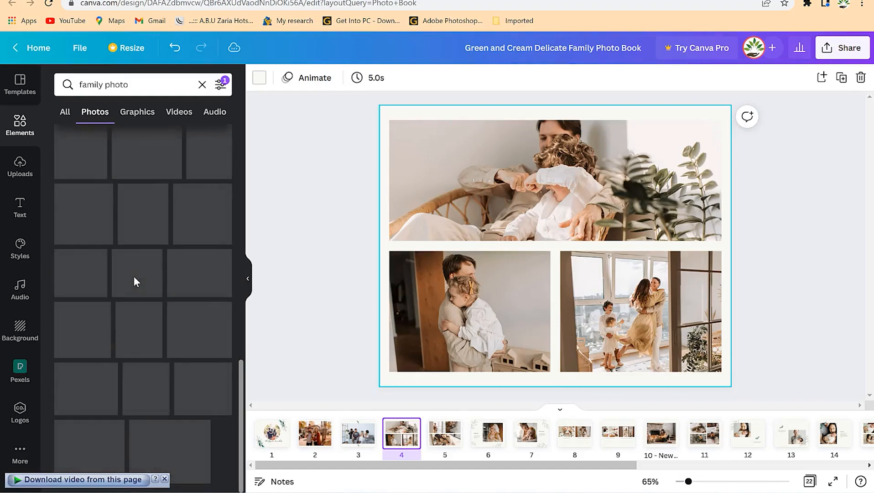
{"action": "left_click_drag", "start_coordinate": [139, 320], "coordinate": [447, 319]}
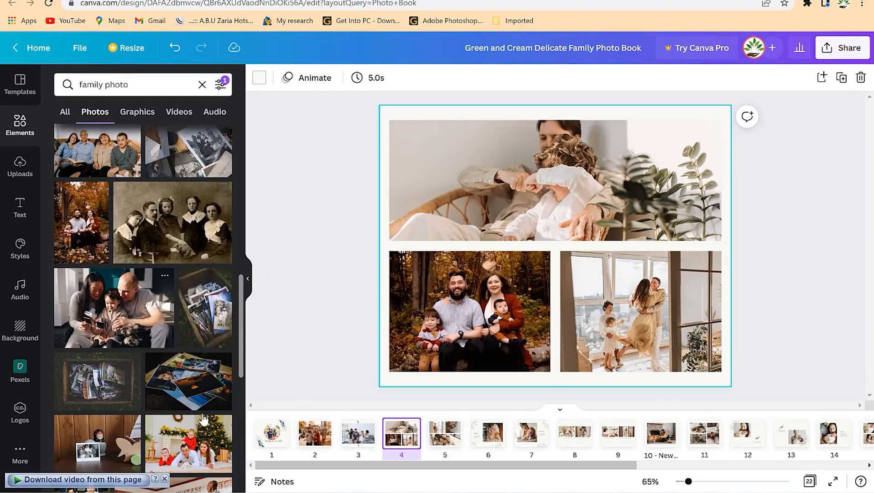
Replace page 4's lower-right photo with the family in a car, repositioned in its frame, and the top photo with the family reading on a sofa.
{"action": "scroll", "coordinate": [176, 401], "scroll_direction": "down", "scroll_amount": 5}
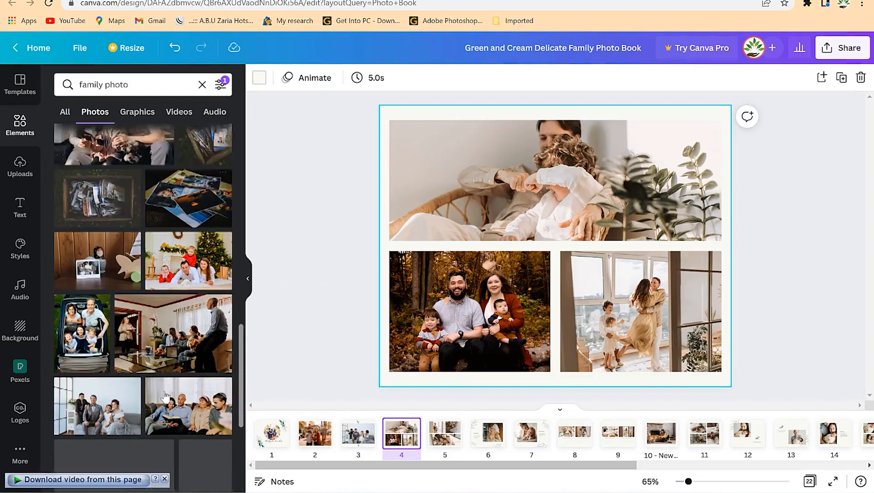
{"action": "left_click_drag", "start_coordinate": [94, 299], "coordinate": [627, 326]}
{"action": "double_click", "coordinate": [626, 318]}
{"action": "left_click_drag", "start_coordinate": [646, 280], "coordinate": [657, 315]}
{"action": "left_click", "coordinate": [510, 203]}
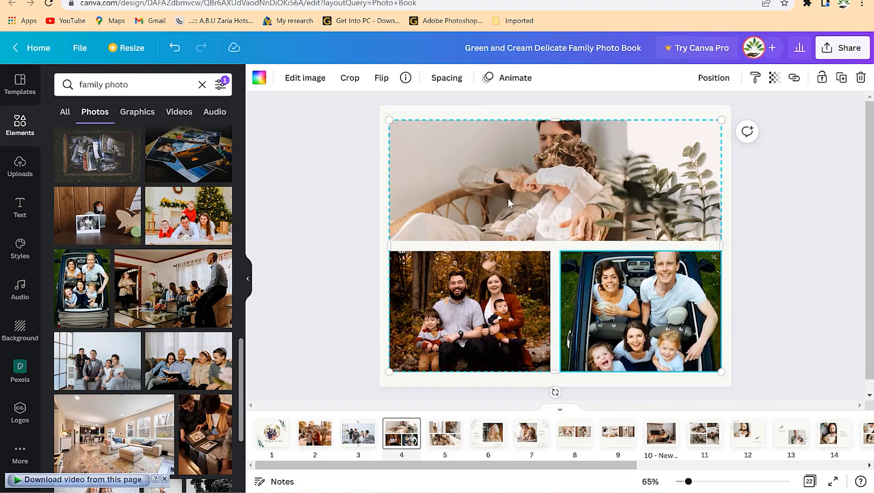
{"action": "left_click_drag", "start_coordinate": [191, 383], "coordinate": [506, 212]}
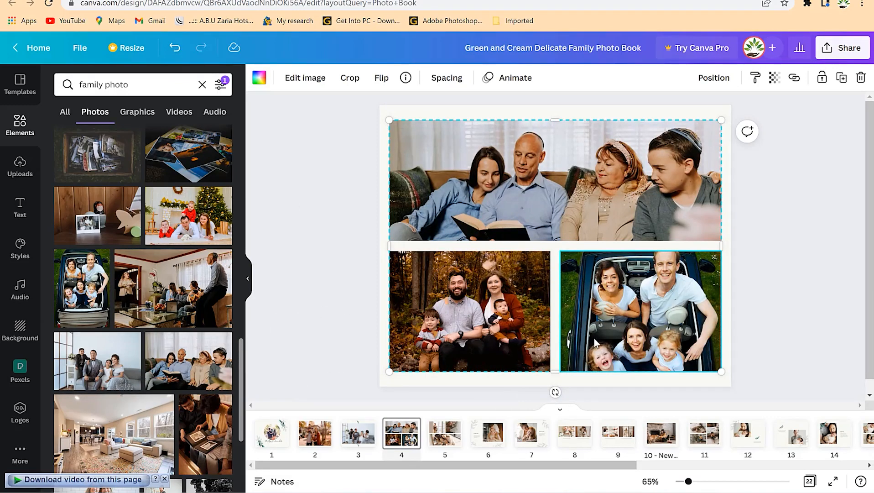
Go to page 5 and upload the portrait photo of the man in a dark suit from the Downloads folder.
{"action": "left_click", "coordinate": [443, 447]}
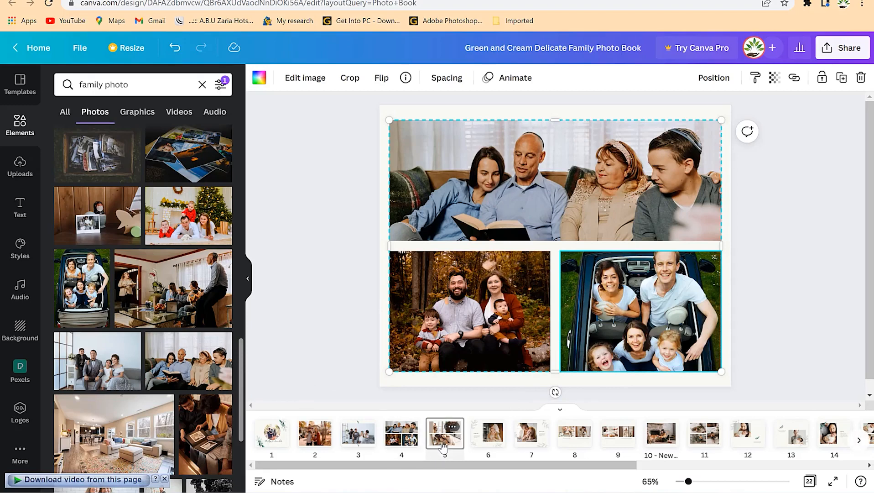
{"action": "left_click", "coordinate": [21, 176]}
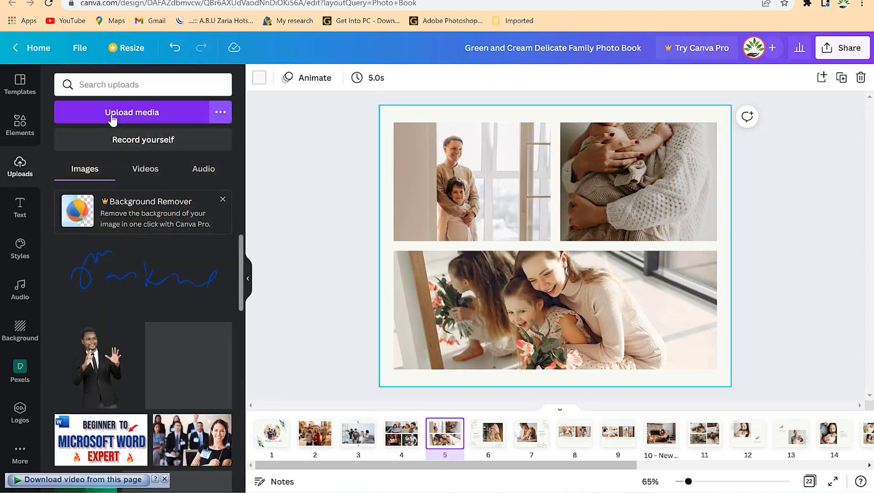
{"action": "left_click", "coordinate": [113, 120]}
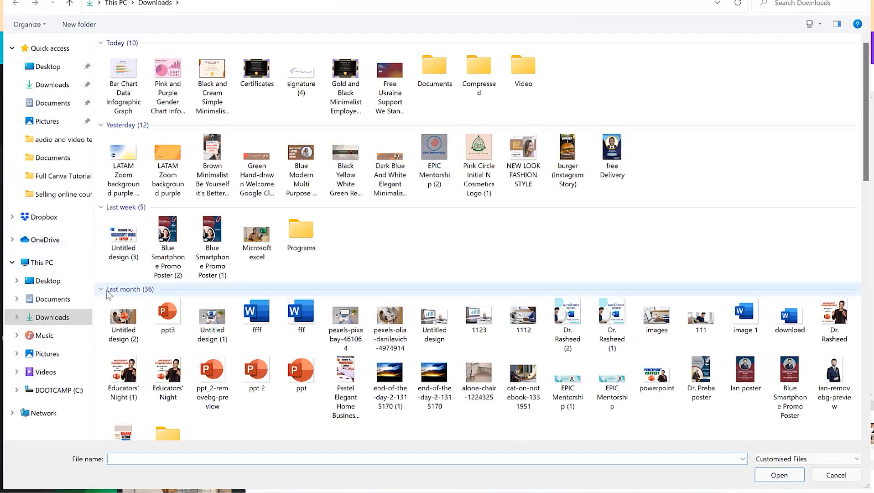
{"action": "scroll", "coordinate": [326, 304], "scroll_direction": "down", "scroll_amount": 6}
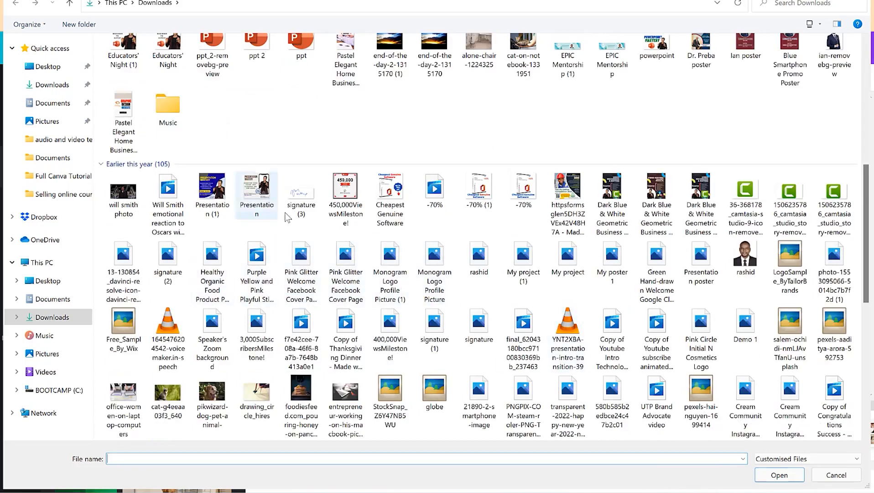
{"action": "scroll", "coordinate": [277, 296], "scroll_direction": "down", "scroll_amount": 3}
{"action": "scroll", "coordinate": [278, 296], "scroll_direction": "up", "scroll_amount": 7}
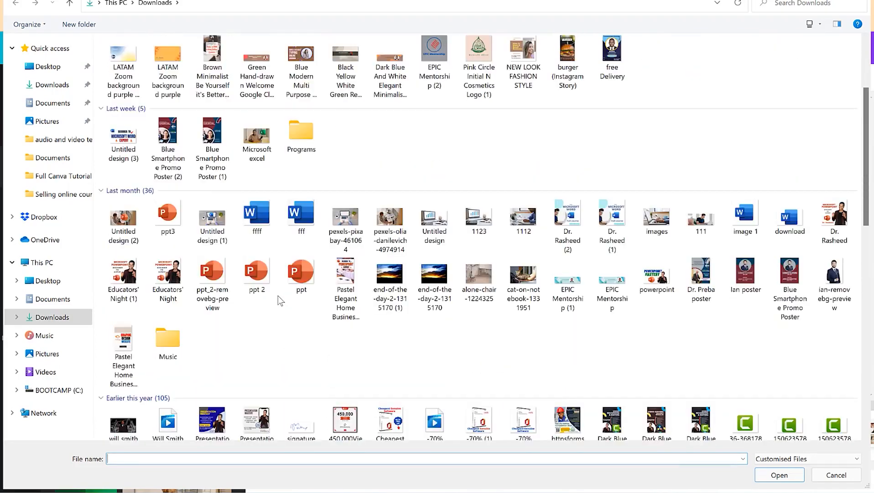
{"action": "left_click", "coordinate": [747, 132]}
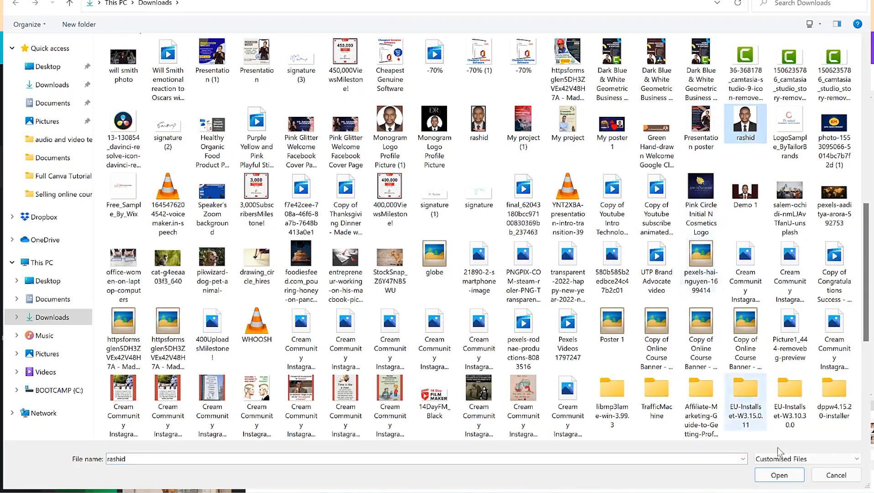
{"action": "left_click", "coordinate": [780, 476]}
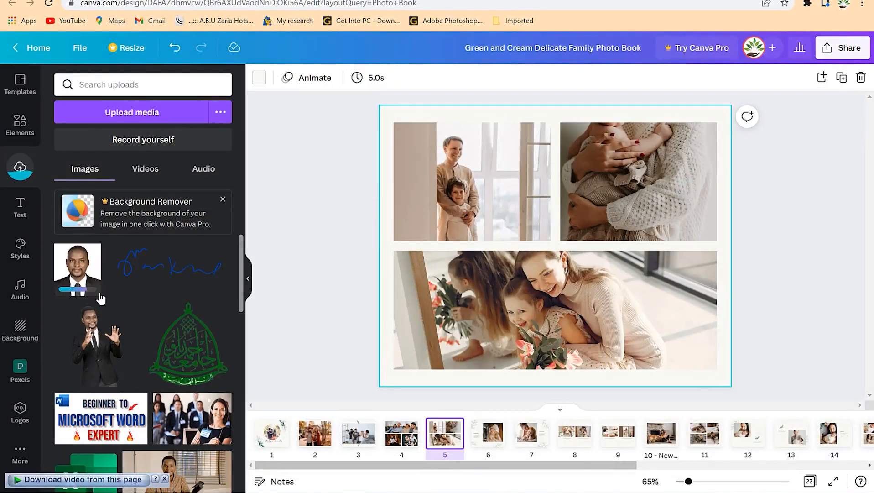
Replace the upper-left photo on page 5 with the uploaded portrait and shift it down to show the whole head.
{"action": "left_click_drag", "start_coordinate": [78, 272], "coordinate": [452, 173]}
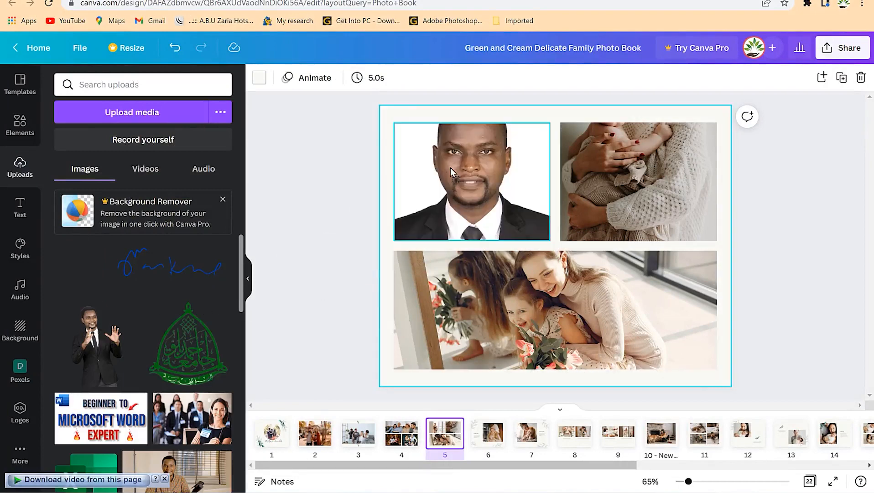
{"action": "double_click", "coordinate": [483, 159]}
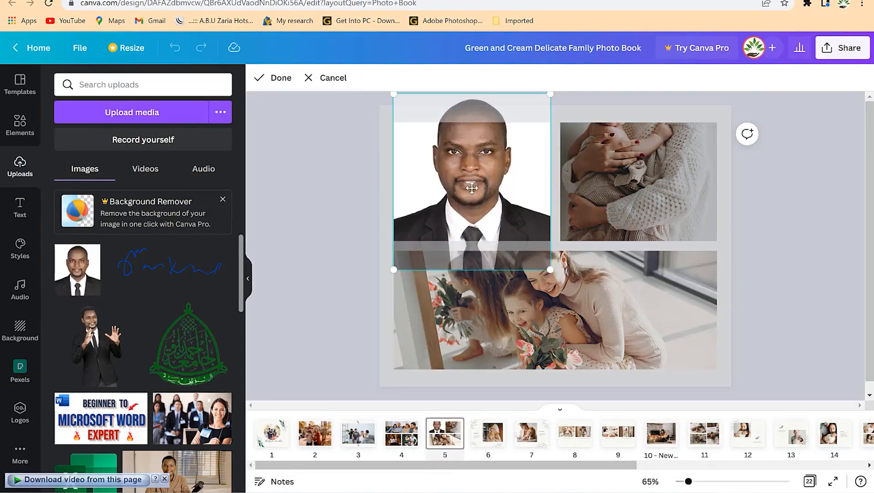
{"action": "left_click_drag", "start_coordinate": [474, 184], "coordinate": [467, 212]}
{"action": "left_click", "coordinate": [332, 212]}
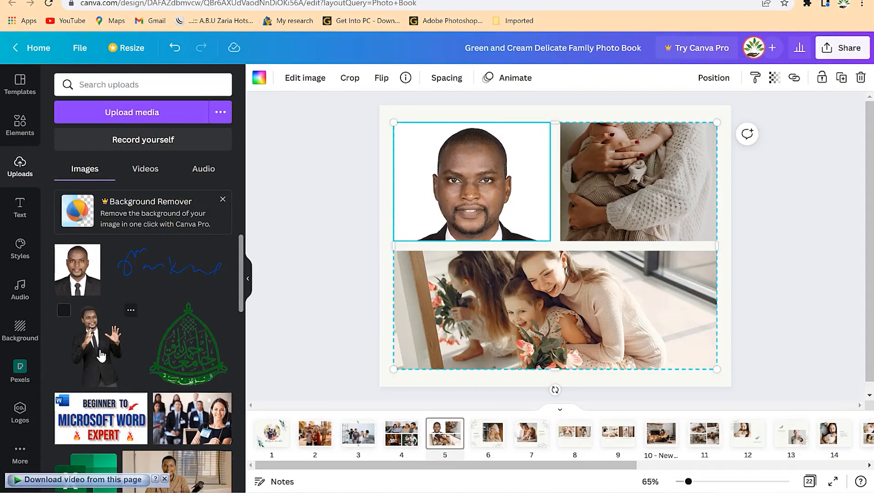
Replace the upper-right photo on page 5 with the cutout of the gesturing man in a black suit and shift it down in its frame.
{"action": "left_click_drag", "start_coordinate": [101, 355], "coordinate": [639, 192]}
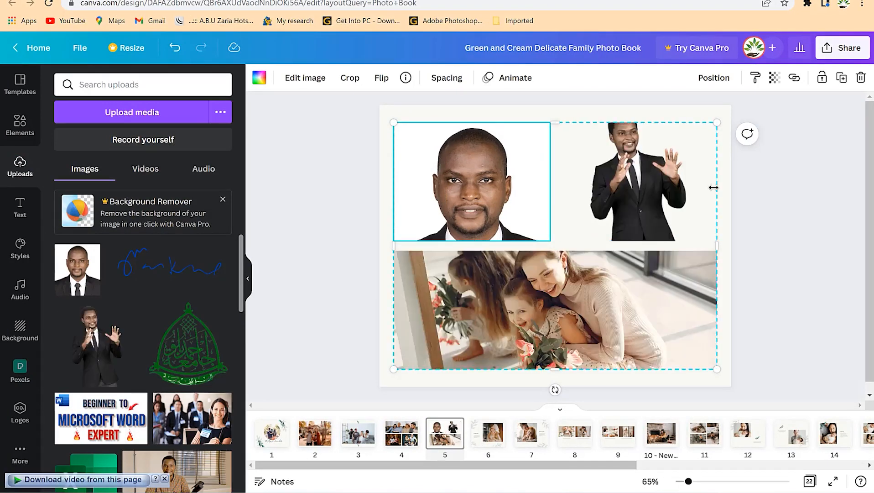
{"action": "double_click", "coordinate": [651, 179]}
{"action": "left_click_drag", "start_coordinate": [651, 179], "coordinate": [724, 195]}
{"action": "left_click", "coordinate": [724, 195]}
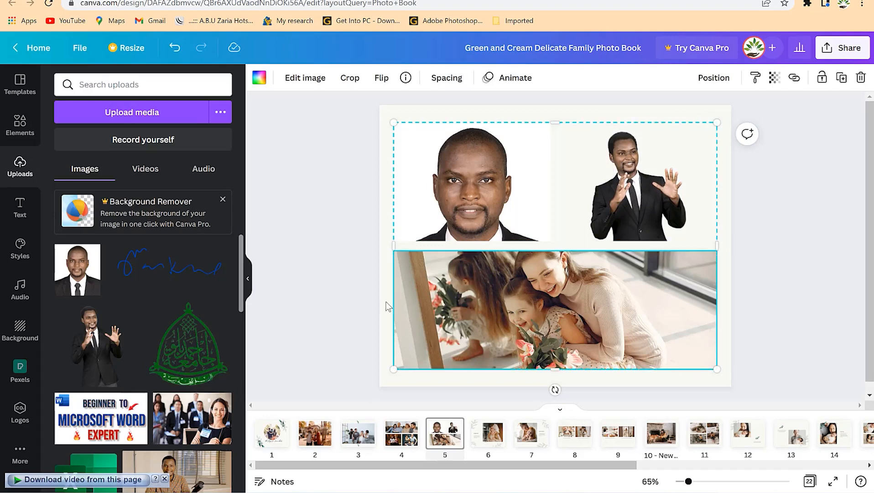
Replace the wide bottom photo on page 5 with the uploaded picture of a smiling woman in front of a seated audience.
{"action": "left_click_drag", "start_coordinate": [191, 417], "coordinate": [474, 333]}
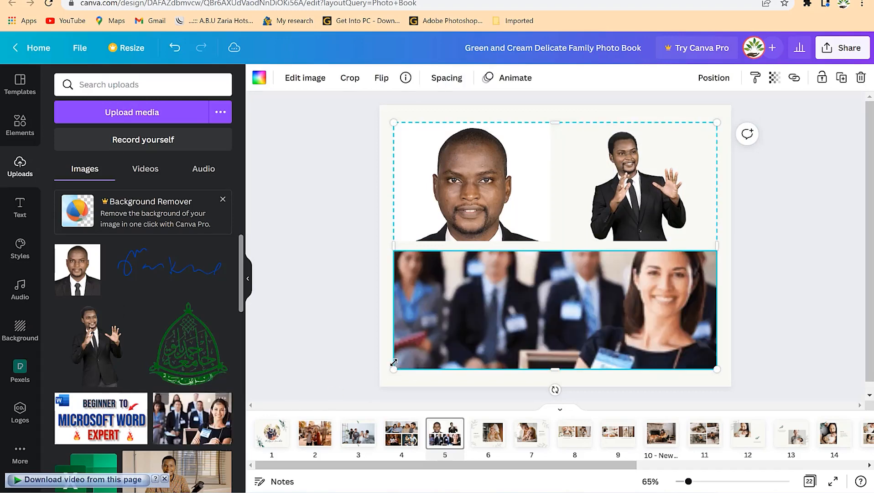
{"action": "left_click", "coordinate": [251, 285]}
{"action": "left_click", "coordinate": [652, 255]}
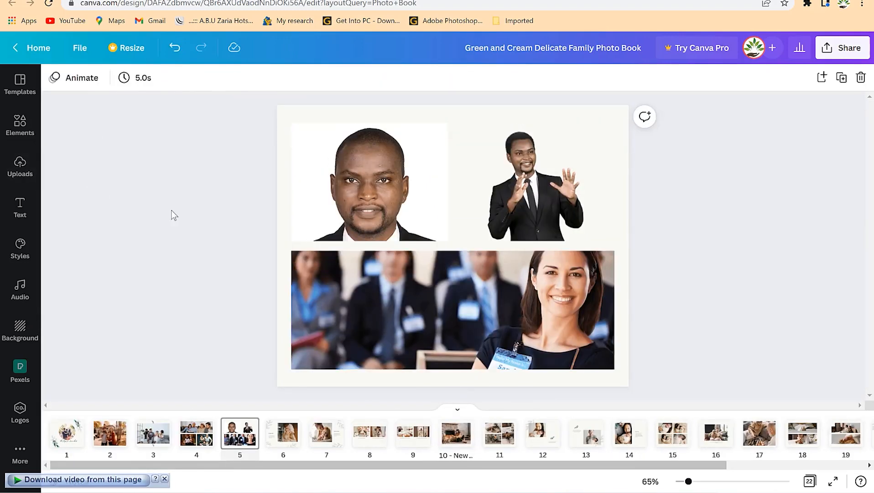
{"action": "left_click", "coordinate": [482, 315]}
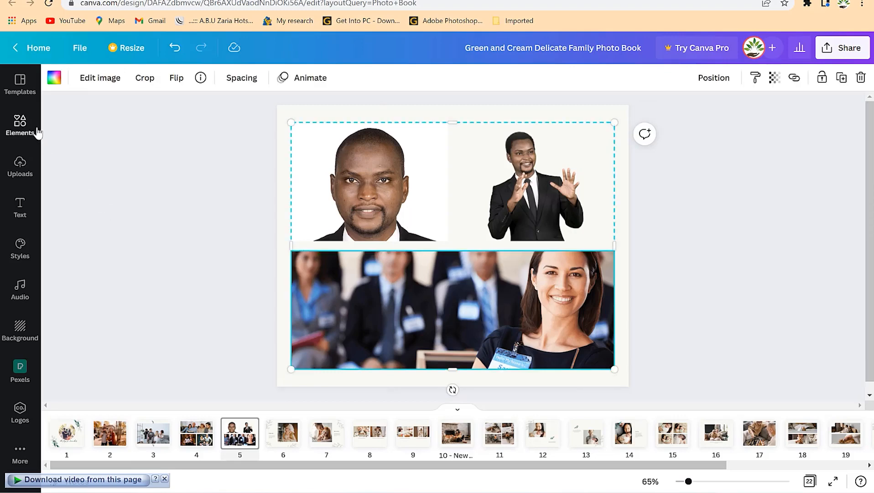
{"action": "left_click", "coordinate": [20, 125]}
{"action": "left_click", "coordinate": [249, 279]}
{"action": "left_click", "coordinate": [27, 132]}
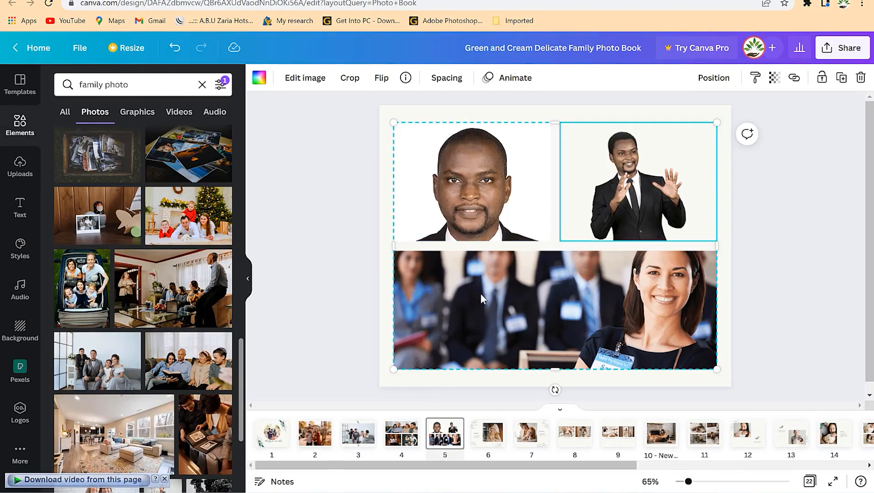
Add a subheading reading "The speaking moment" over the bottom photo on page 5.
{"action": "left_click", "coordinate": [20, 208]}
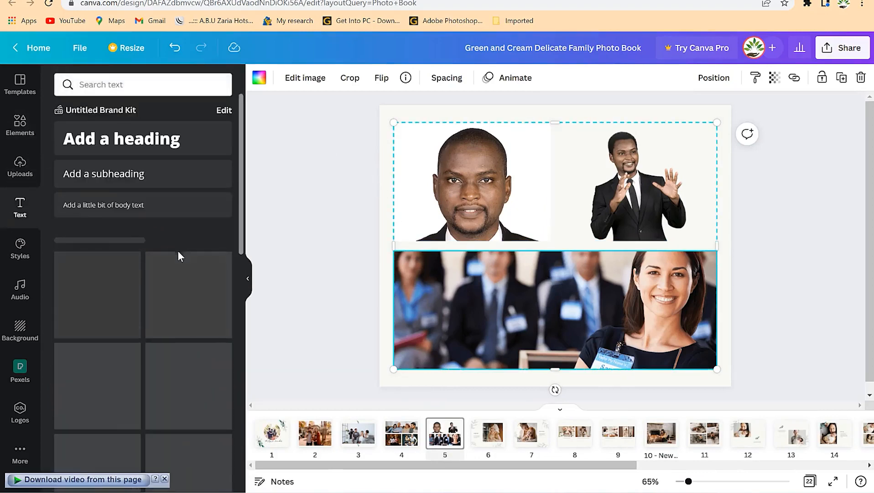
{"action": "left_click", "coordinate": [112, 178]}
{"action": "left_click_drag", "start_coordinate": [564, 278], "coordinate": [565, 347]}
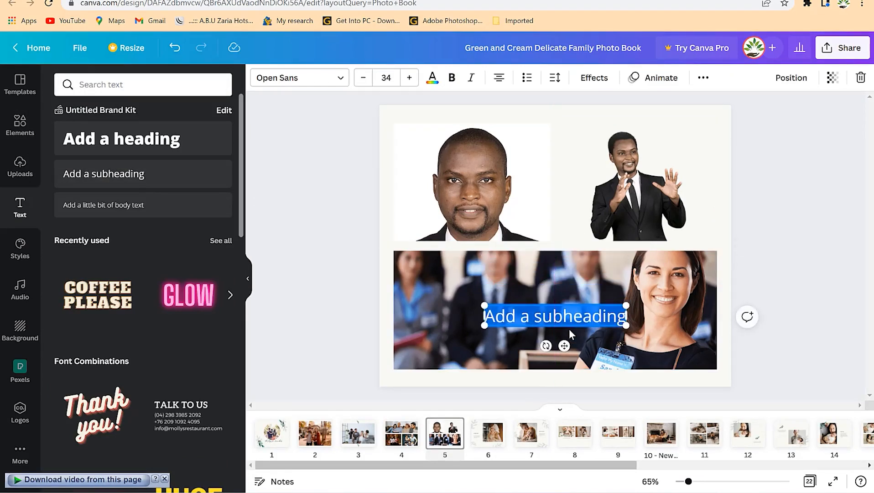
{"action": "type", "text": "The speaking moment"}
Set the colour of the "The speaking moment" text to white.
{"action": "key", "text": "ctrl+a"}
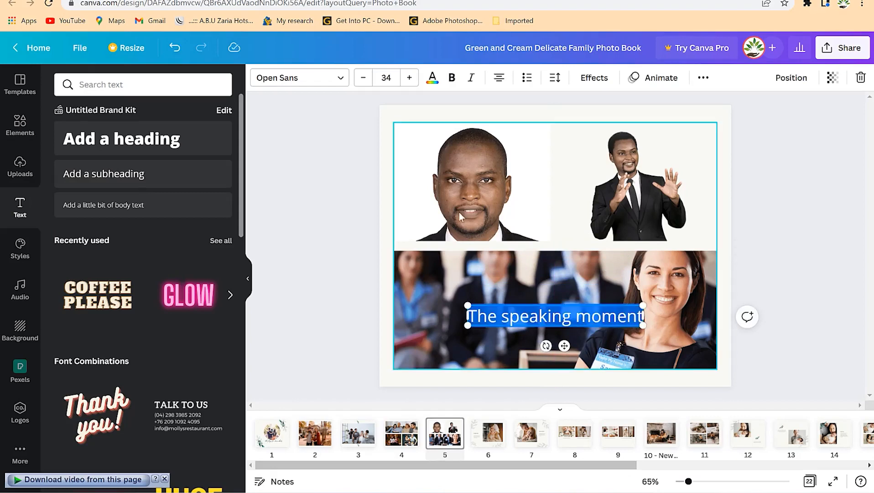
{"action": "left_click", "coordinate": [432, 78]}
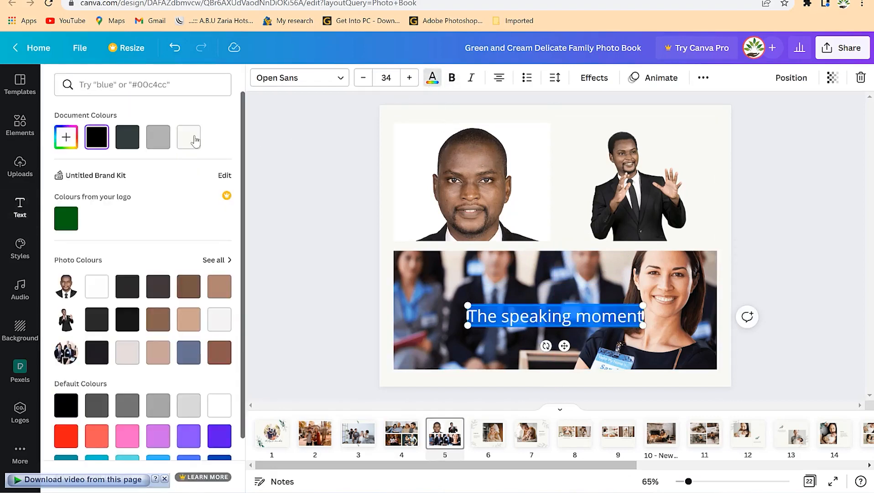
{"action": "left_click", "coordinate": [103, 288]}
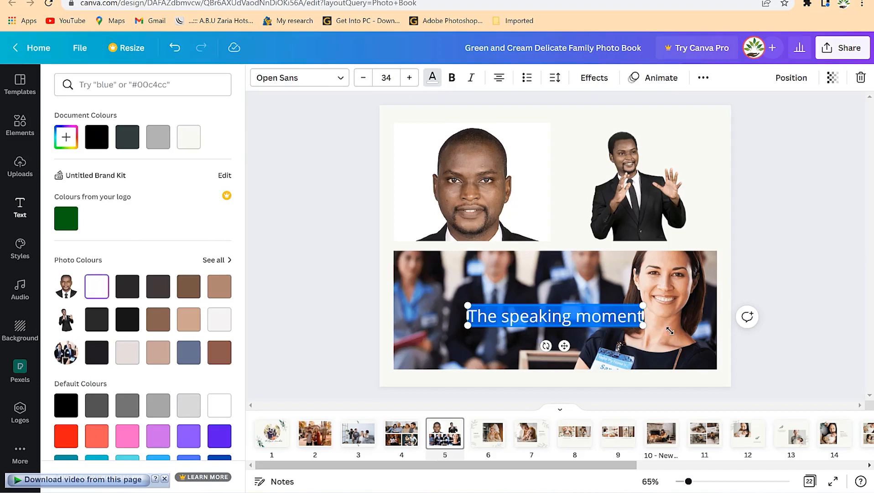
{"action": "left_click", "coordinate": [726, 352]}
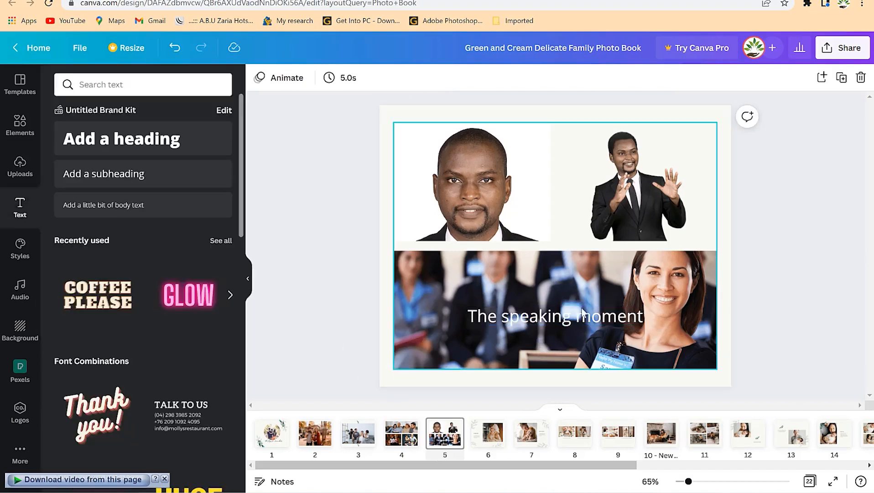
Look through the layouts of pages 6 to 8 and examine the heading and caption text boxes on page 6.
{"action": "left_click", "coordinate": [490, 433]}
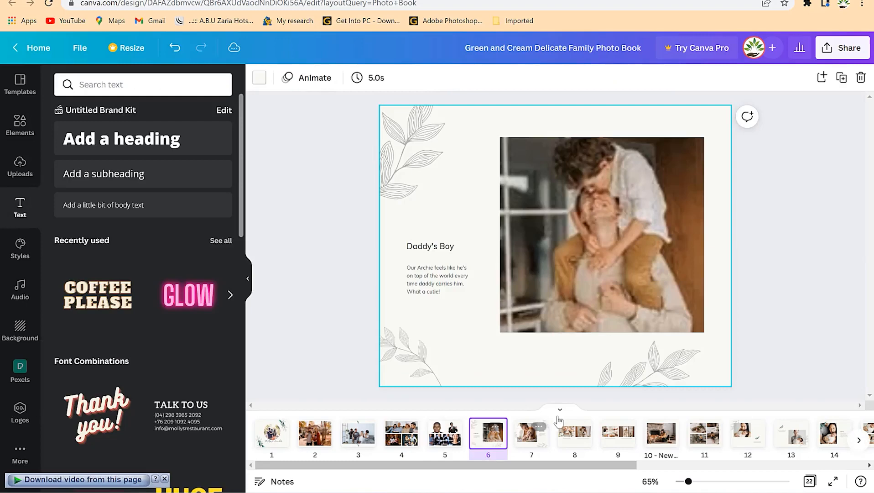
{"action": "left_click", "coordinate": [528, 443]}
{"action": "left_click", "coordinate": [570, 445]}
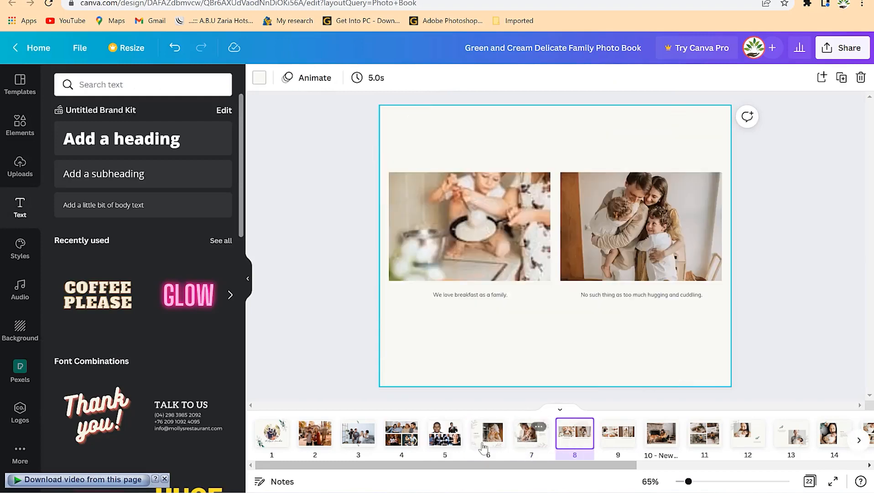
{"action": "left_click", "coordinate": [488, 438]}
{"action": "left_click", "coordinate": [441, 267]}
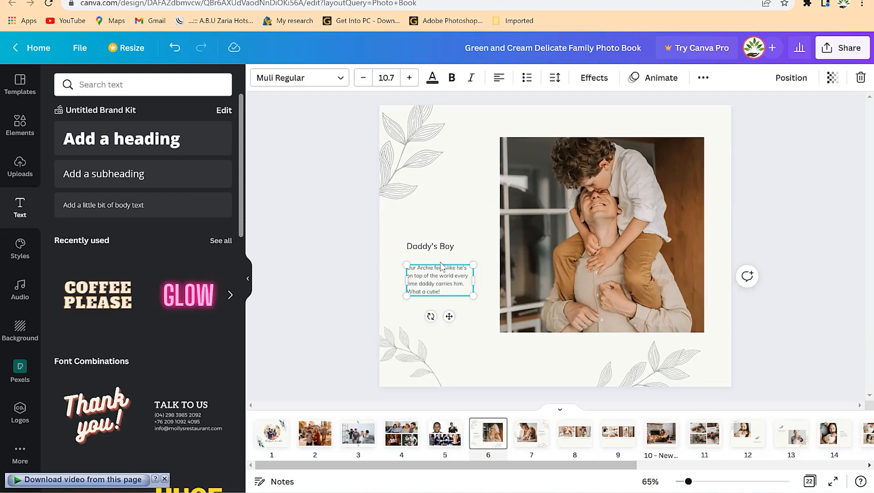
{"action": "left_click", "coordinate": [445, 244]}
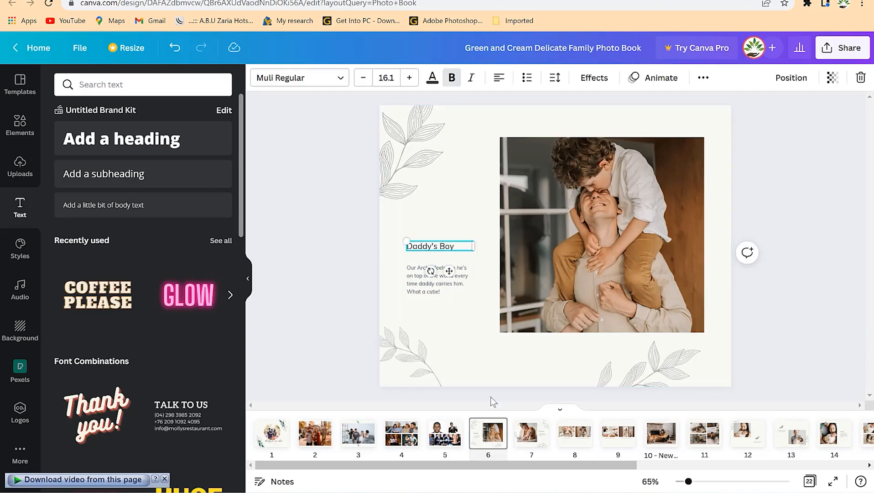
{"action": "left_click", "coordinate": [536, 444]}
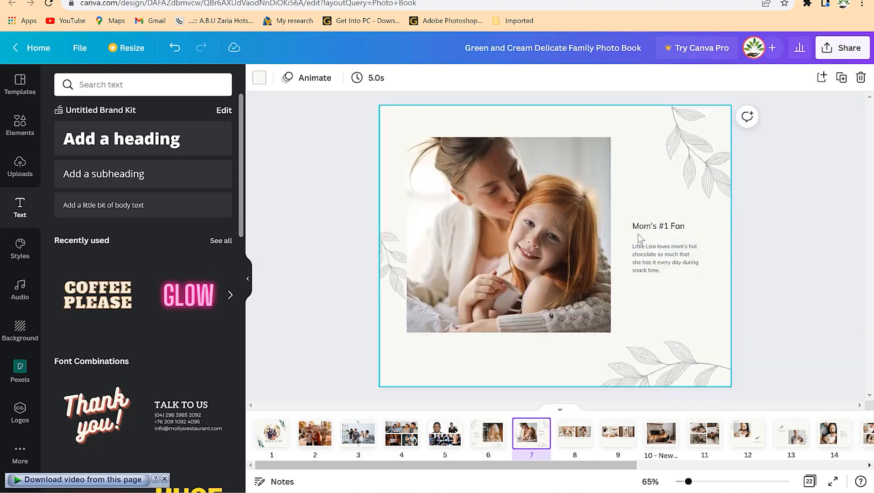
Examine the caption text box on page 7 and look over the layouts of pages 8 and 9.
{"action": "left_click", "coordinate": [660, 273]}
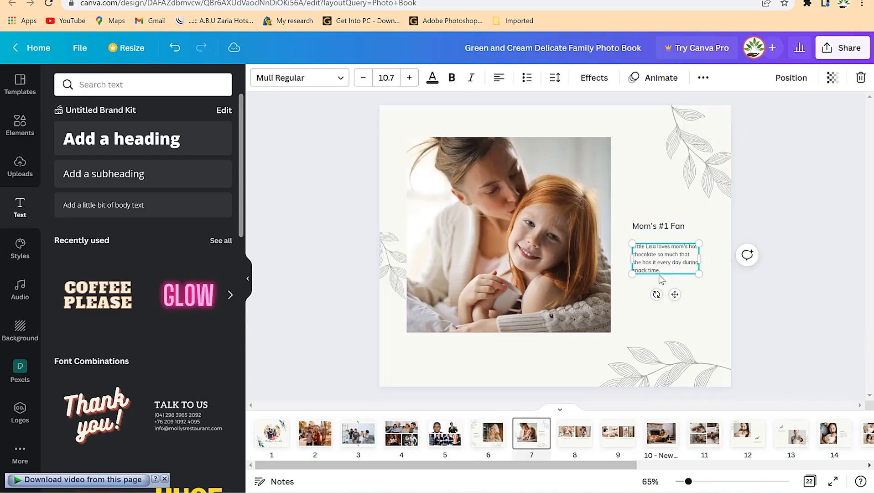
{"action": "left_click", "coordinate": [573, 438]}
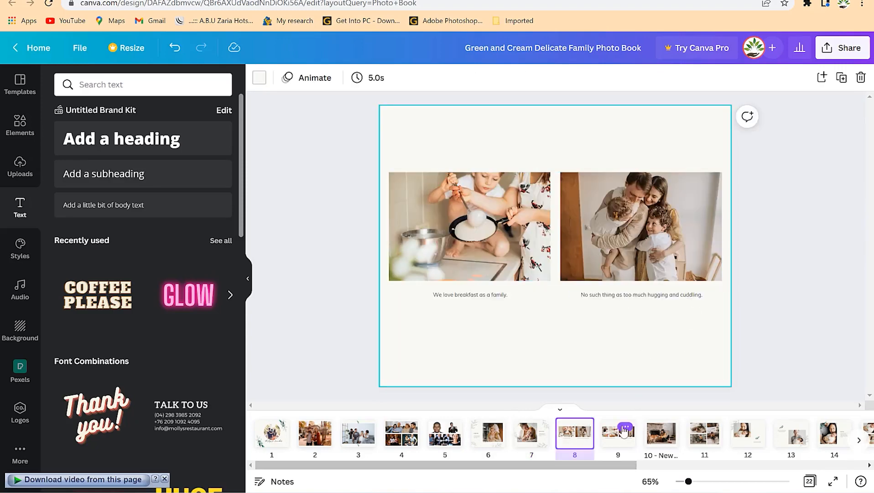
{"action": "left_click", "coordinate": [625, 428]}
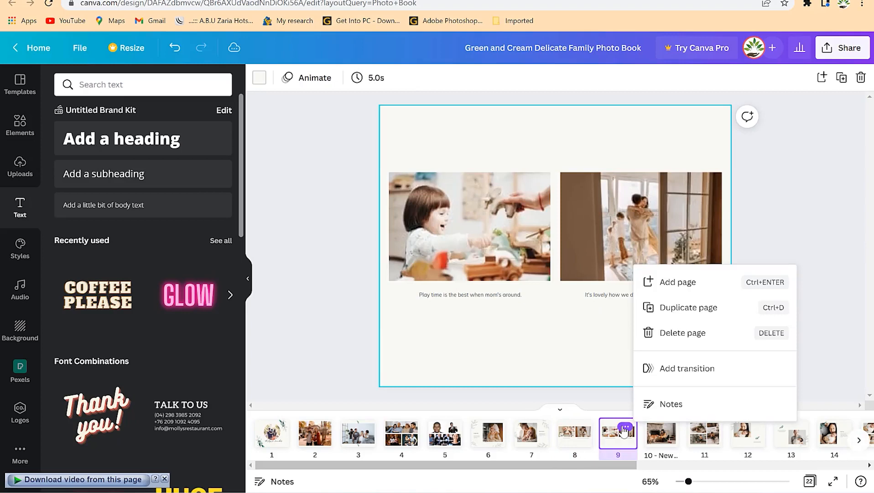
{"action": "left_click", "coordinate": [803, 223]}
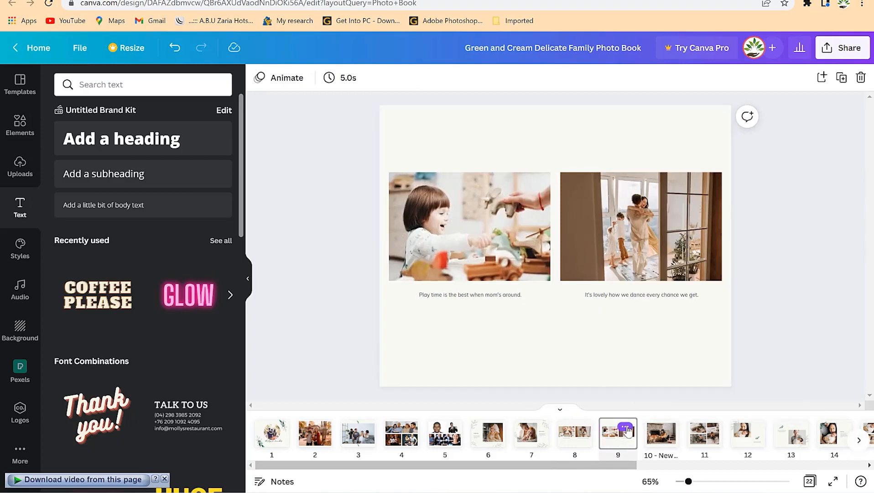
Review the page options for page 9 and the transition effects available for it.
{"action": "left_click", "coordinate": [626, 428]}
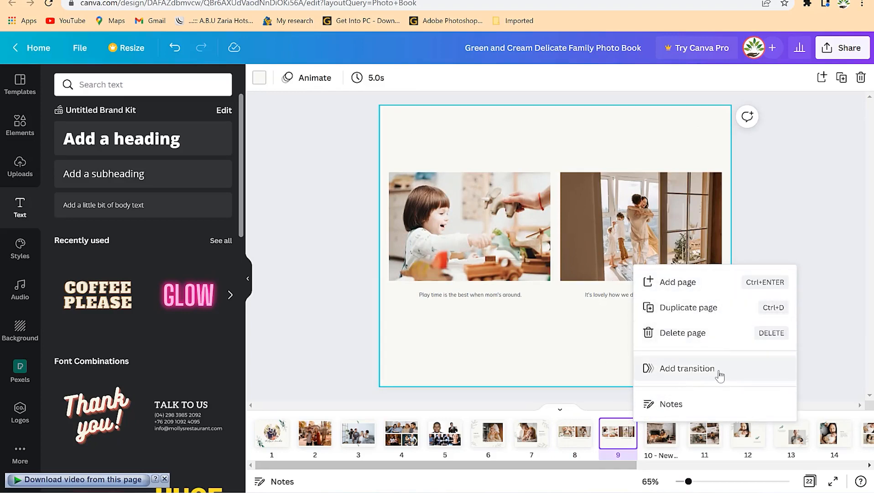
{"action": "left_click", "coordinate": [571, 439]}
{"action": "left_click", "coordinate": [620, 442]}
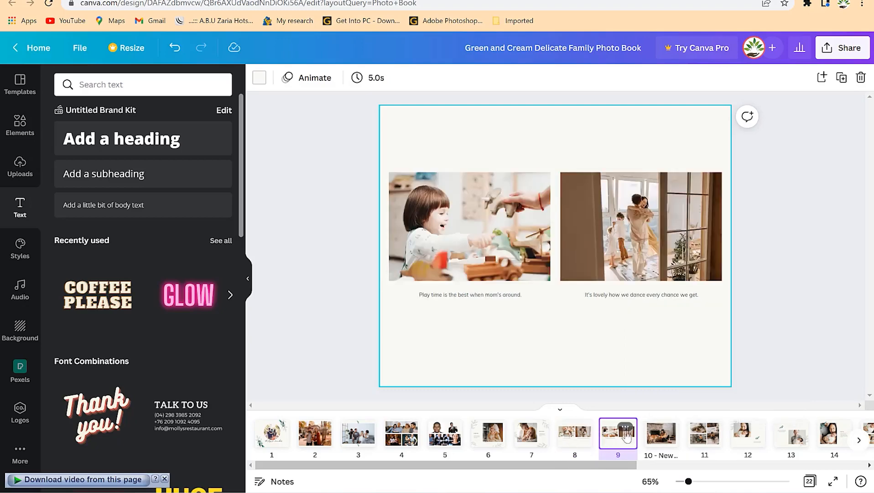
{"action": "left_click", "coordinate": [625, 427]}
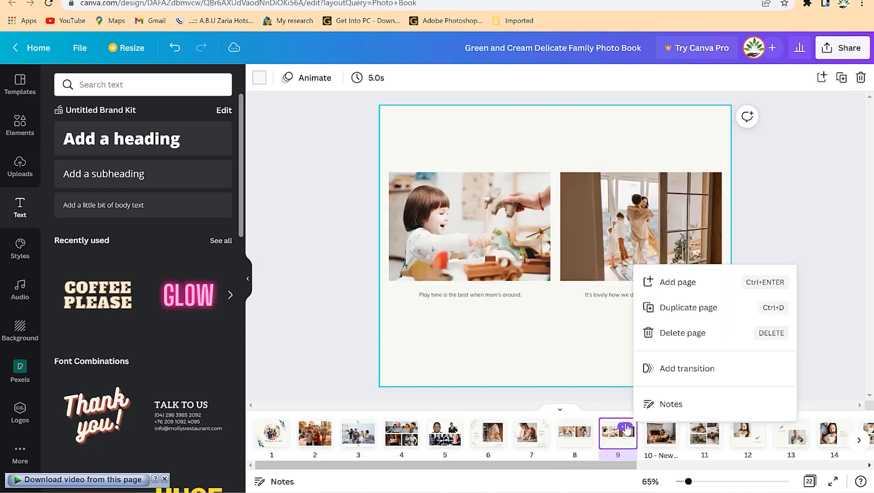
{"action": "left_click", "coordinate": [692, 369]}
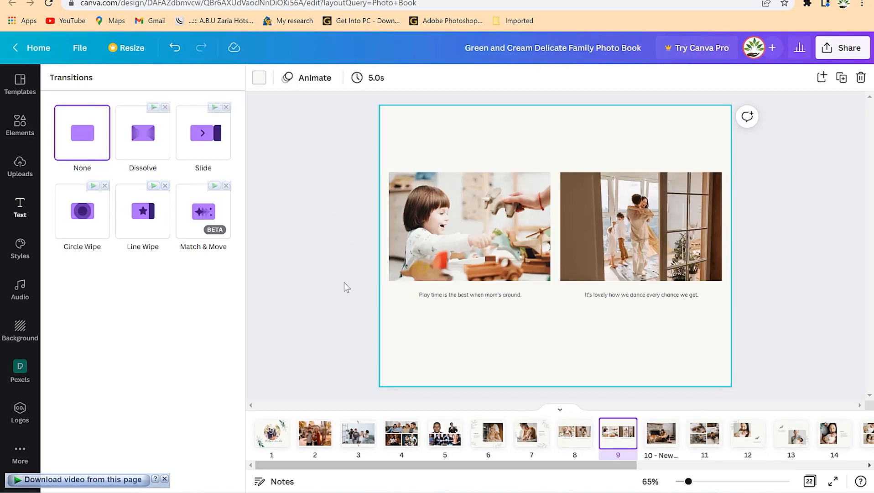
{"action": "left_click", "coordinate": [337, 267]}
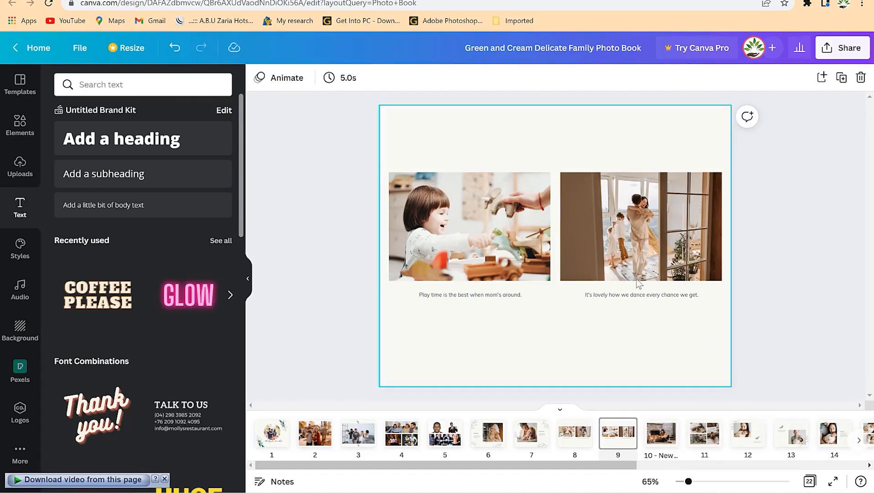
Examine the two caption text boxes under the photos on page 9.
{"action": "left_click", "coordinate": [634, 294]}
{"action": "left_click", "coordinate": [476, 295], "text": "shift"}
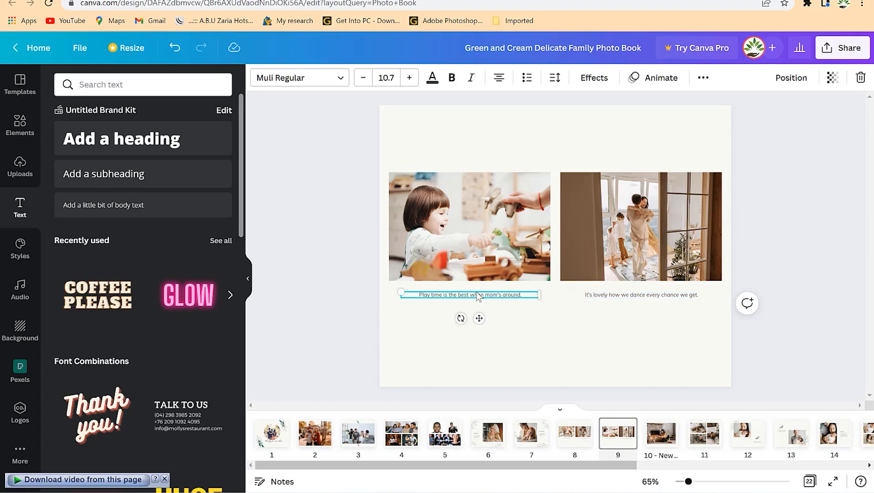
{"action": "left_click", "coordinate": [580, 349]}
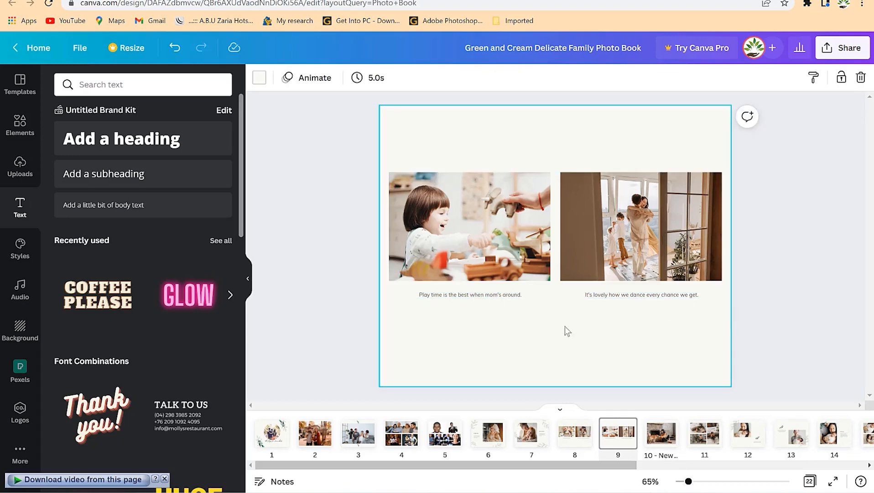
Download all pages of the photo book as a PDF Standard file into the Documents download folder.
{"action": "left_click", "coordinate": [843, 48]}
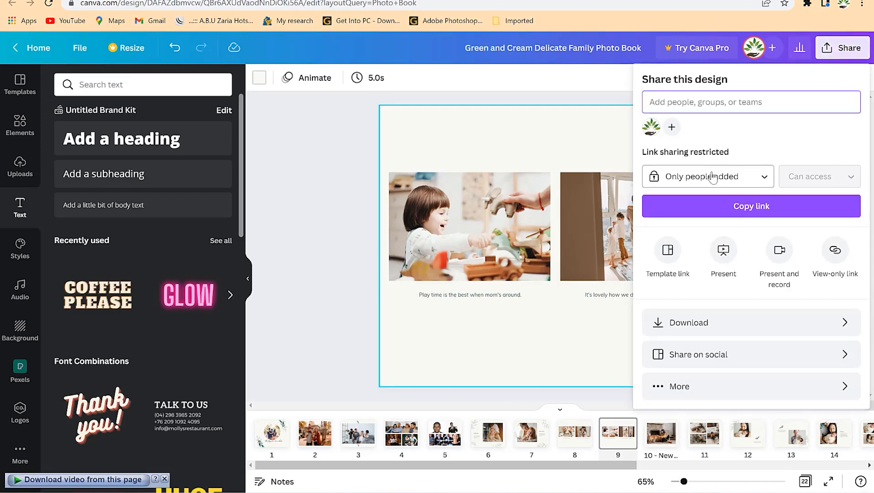
{"action": "left_click", "coordinate": [729, 332]}
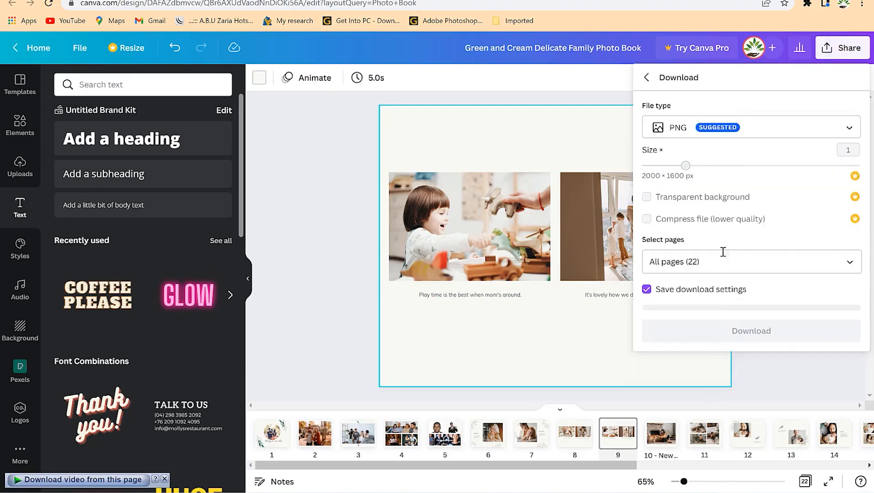
{"action": "left_click", "coordinate": [672, 133]}
{"action": "left_click", "coordinate": [702, 181]}
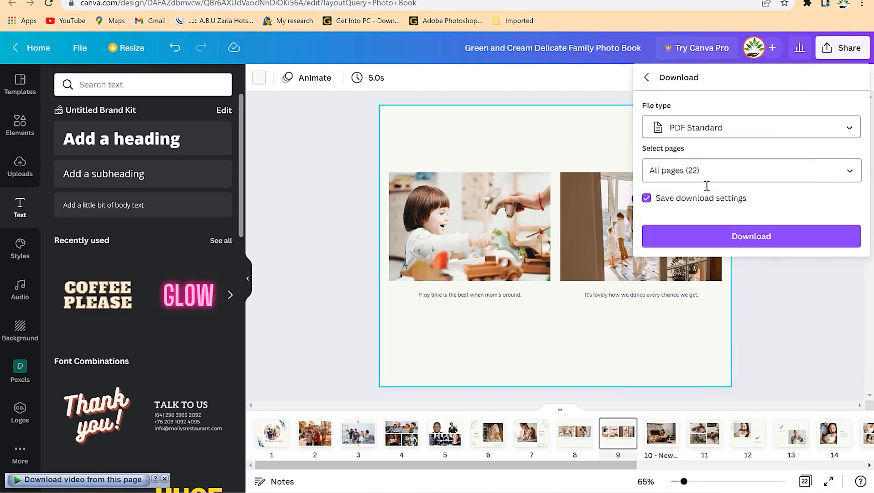
{"action": "left_click", "coordinate": [734, 237]}
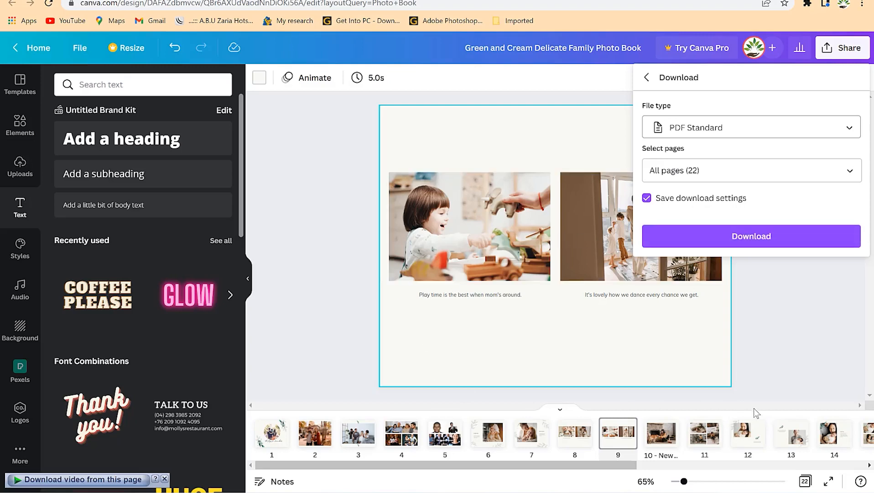
{"action": "left_click", "coordinate": [740, 237]}
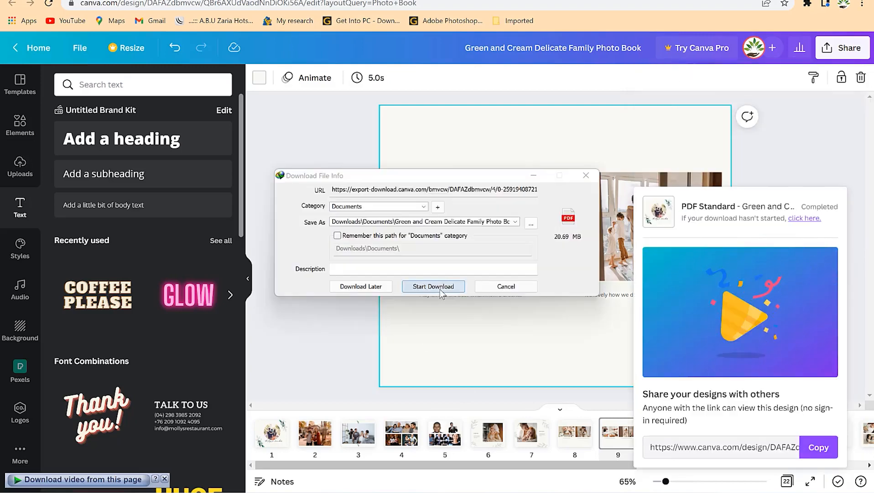
{"action": "left_click", "coordinate": [438, 287]}
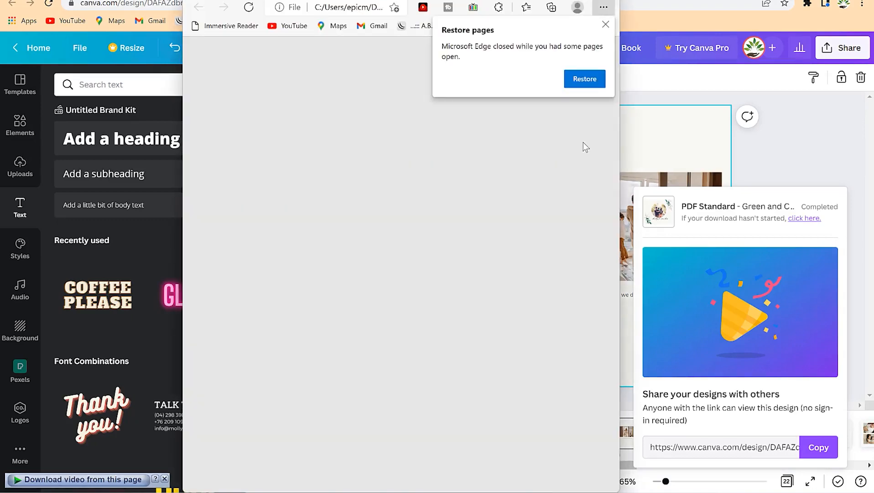
Enlarge the PDF viewer window and look through the exported photo book from the cover to page 5.
{"action": "left_click", "coordinate": [580, 1]}
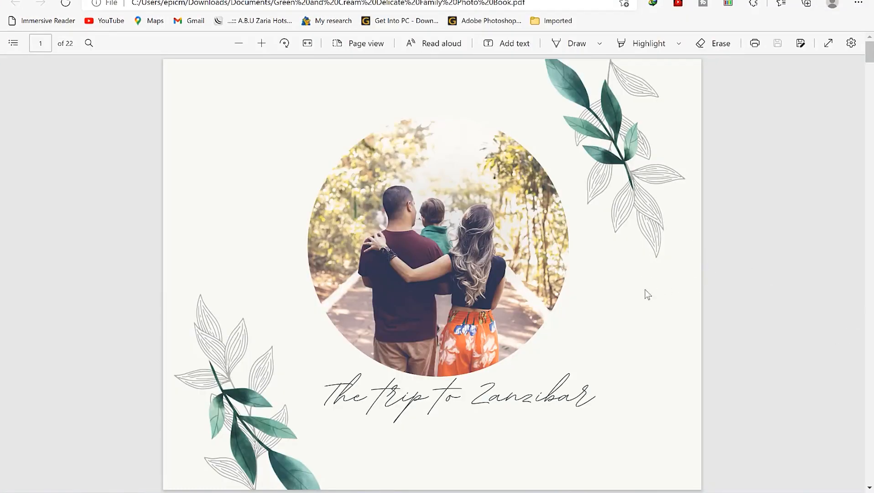
{"action": "scroll", "coordinate": [629, 292], "scroll_direction": "down", "scroll_amount": 7}
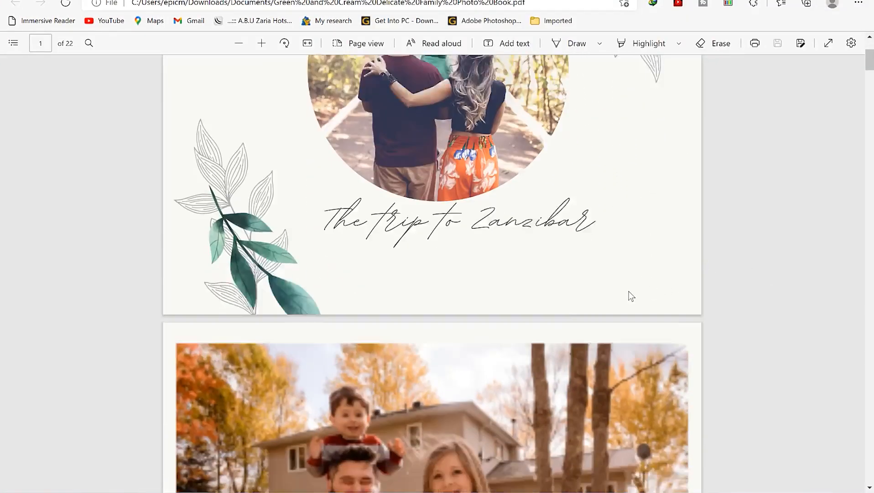
{"action": "scroll", "coordinate": [628, 292], "scroll_direction": "down", "scroll_amount": 8}
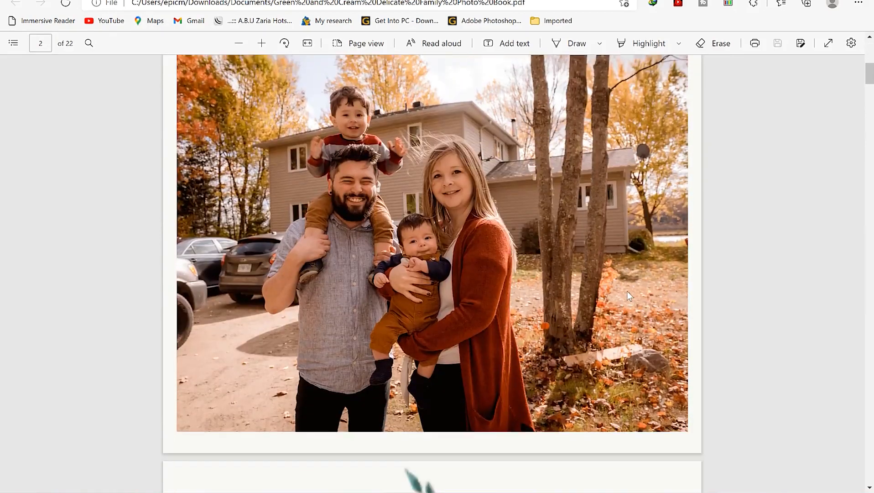
{"action": "scroll", "coordinate": [629, 296], "scroll_direction": "down", "scroll_amount": 8}
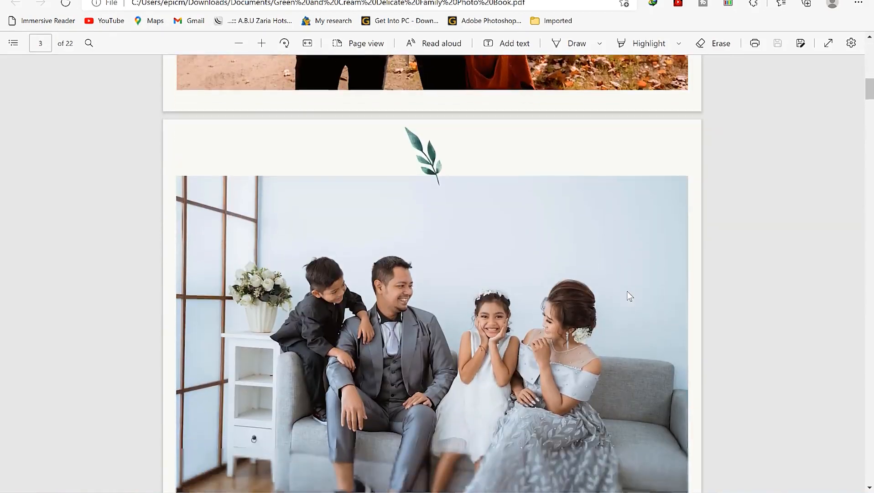
{"action": "scroll", "coordinate": [628, 296], "scroll_direction": "down", "scroll_amount": 8}
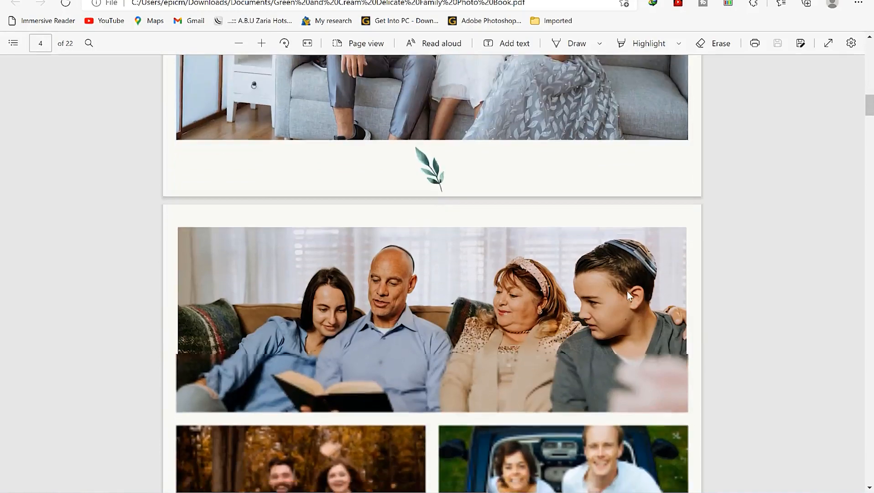
{"action": "scroll", "coordinate": [629, 296], "scroll_direction": "down", "scroll_amount": 7}
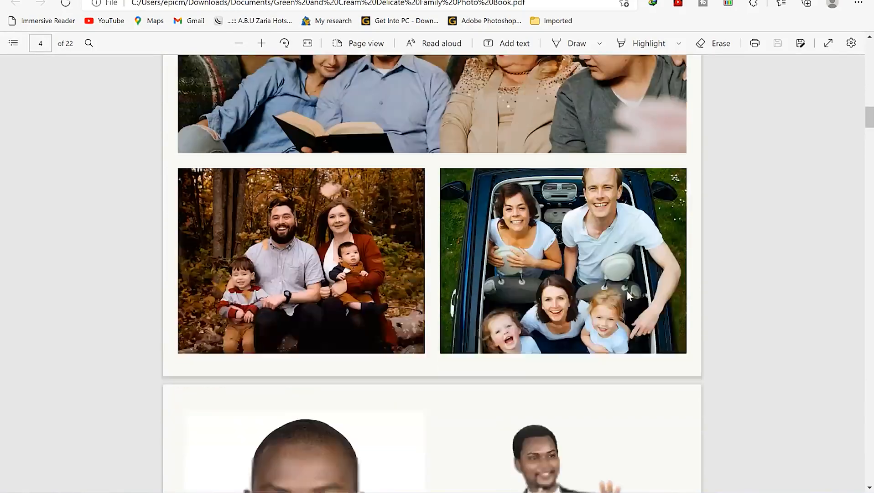